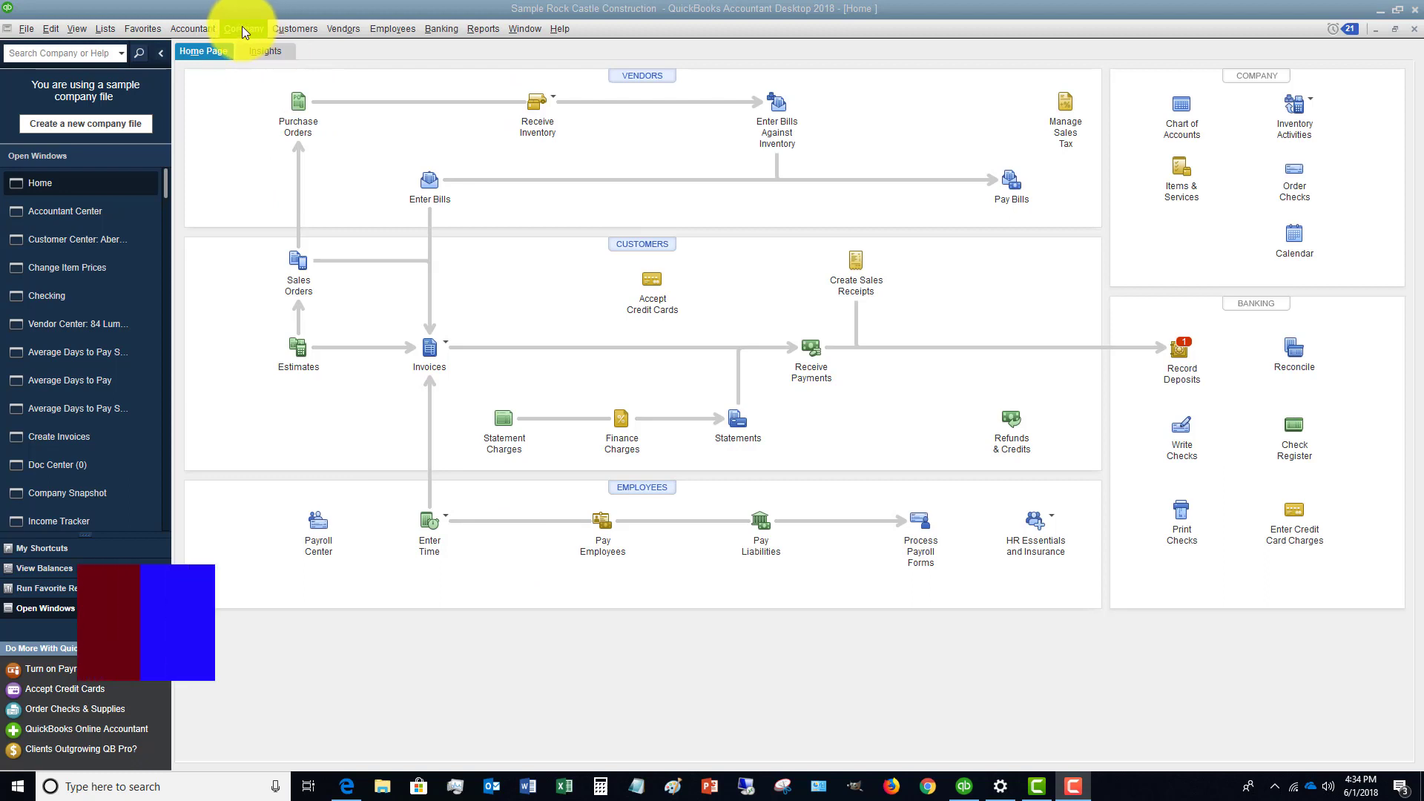
Drop down the Company menu from the menu bar
left_click(241, 27)
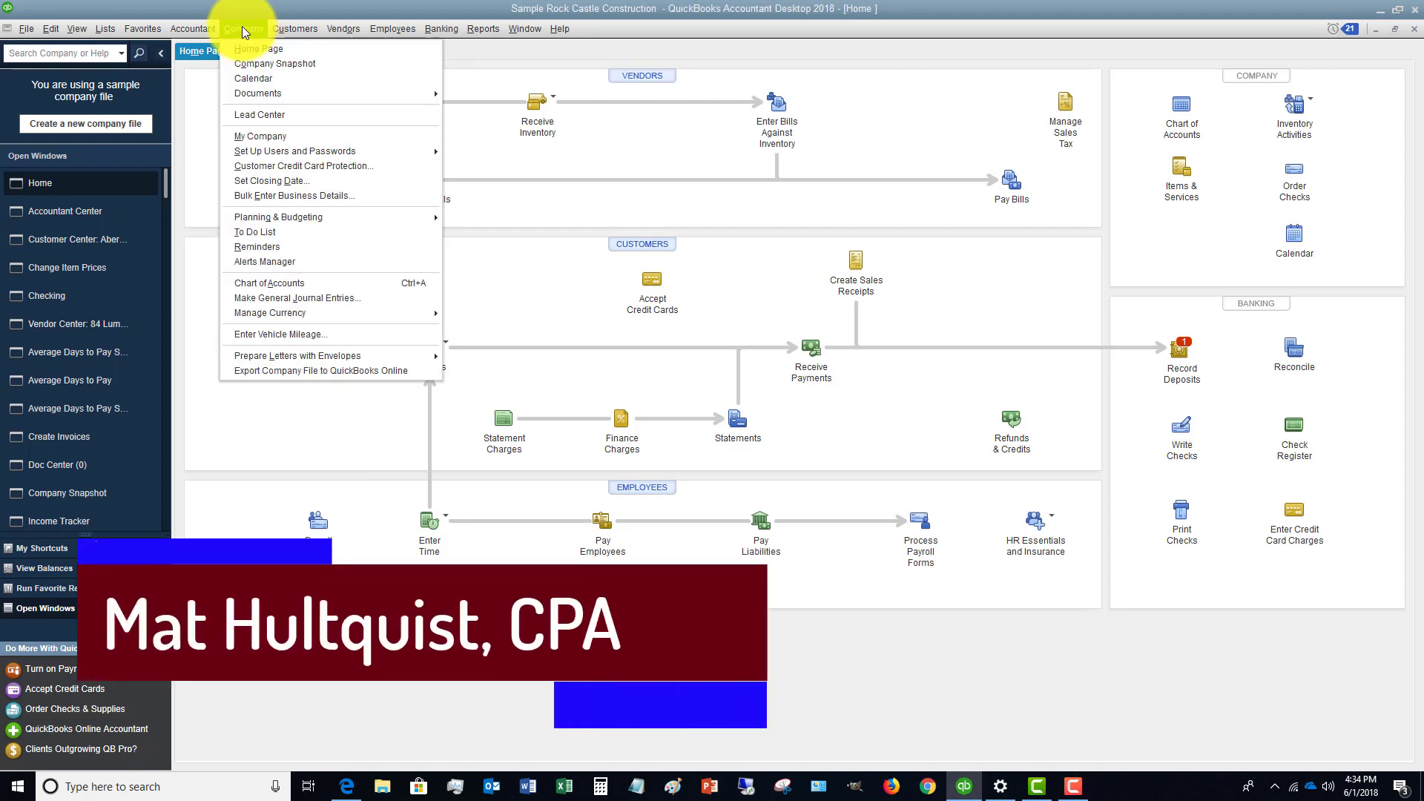
Start Bulk Enter Business Details and choose Add More for the people you do business with
left_click(271, 197)
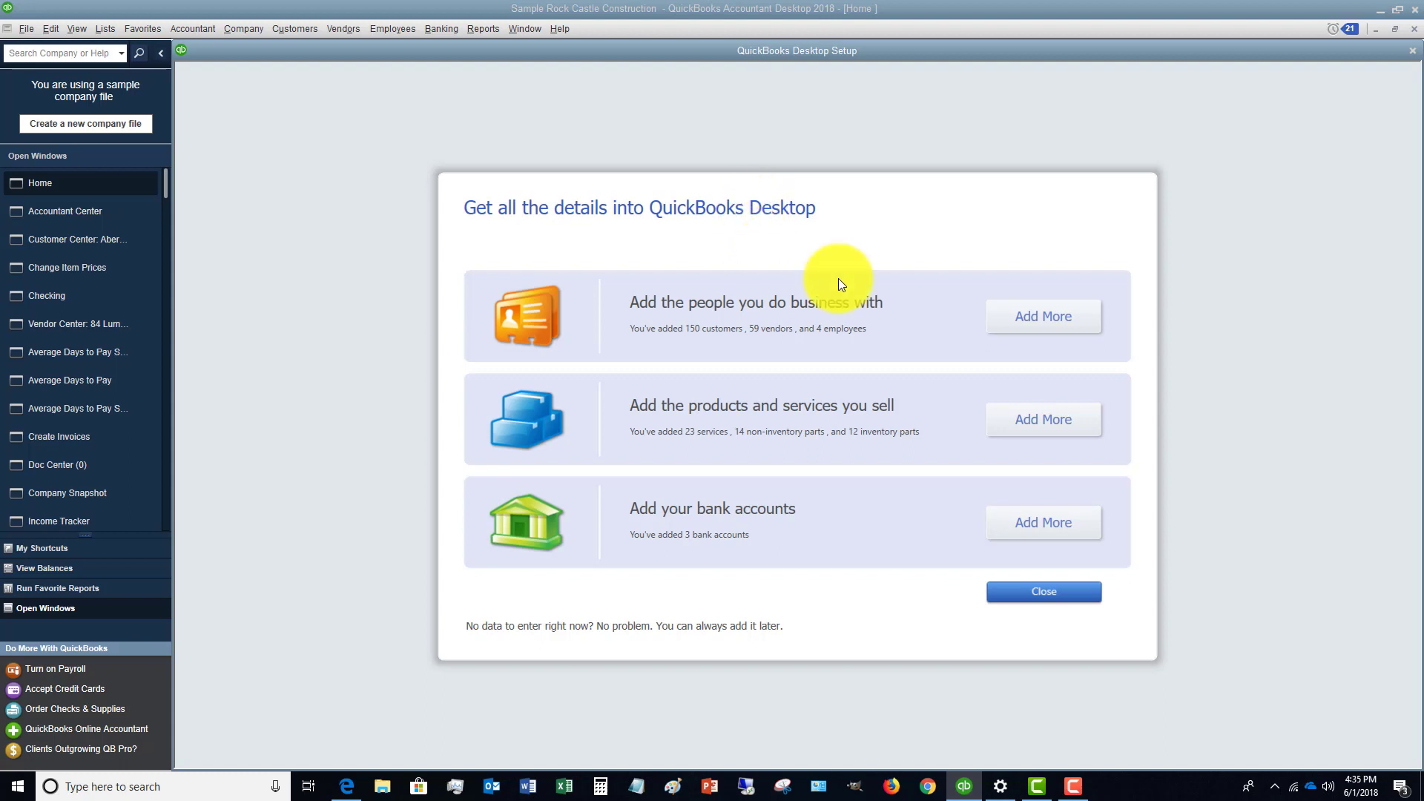
left_click(1033, 321)
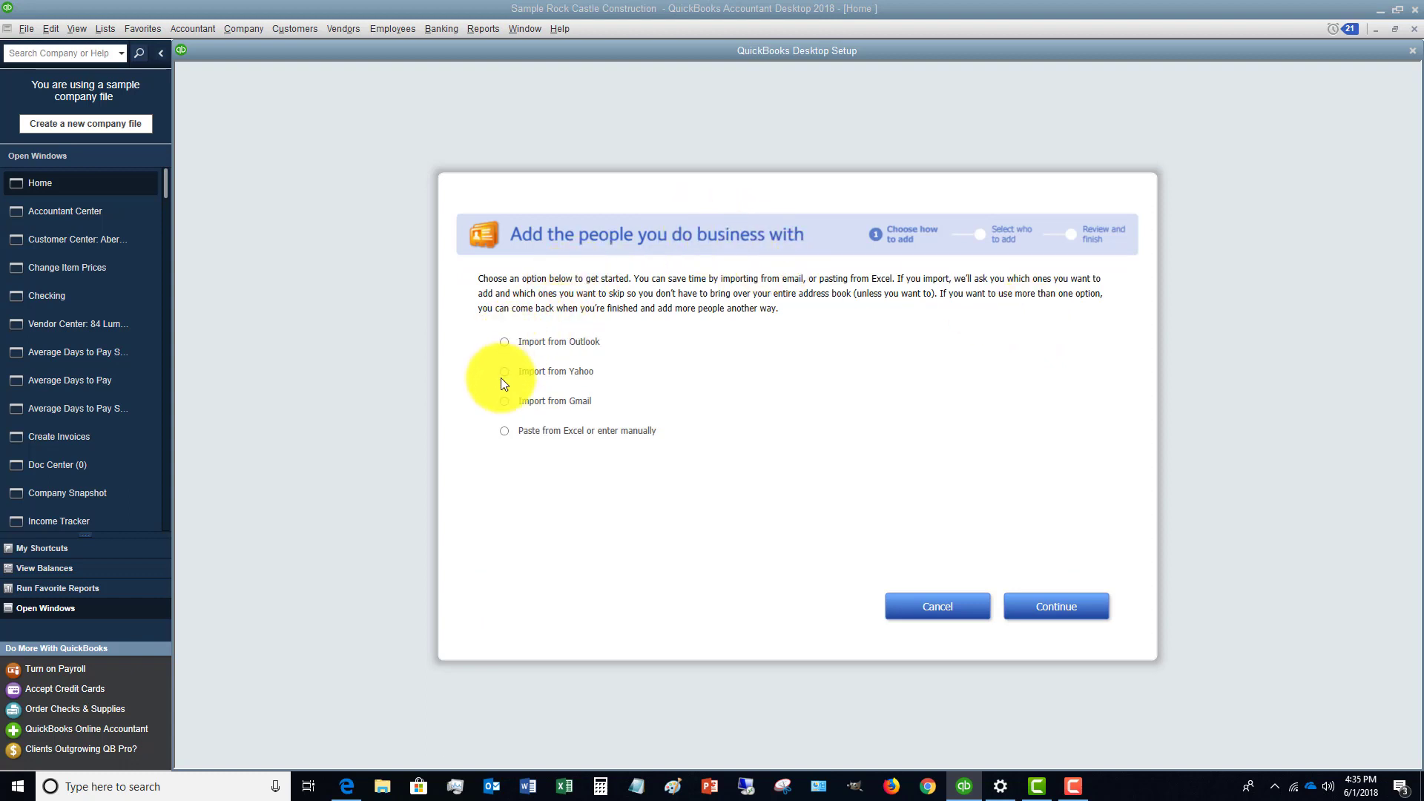
Choose 'Paste from Excel or enter manually' and continue to the contact-entry table
left_click(504, 433)
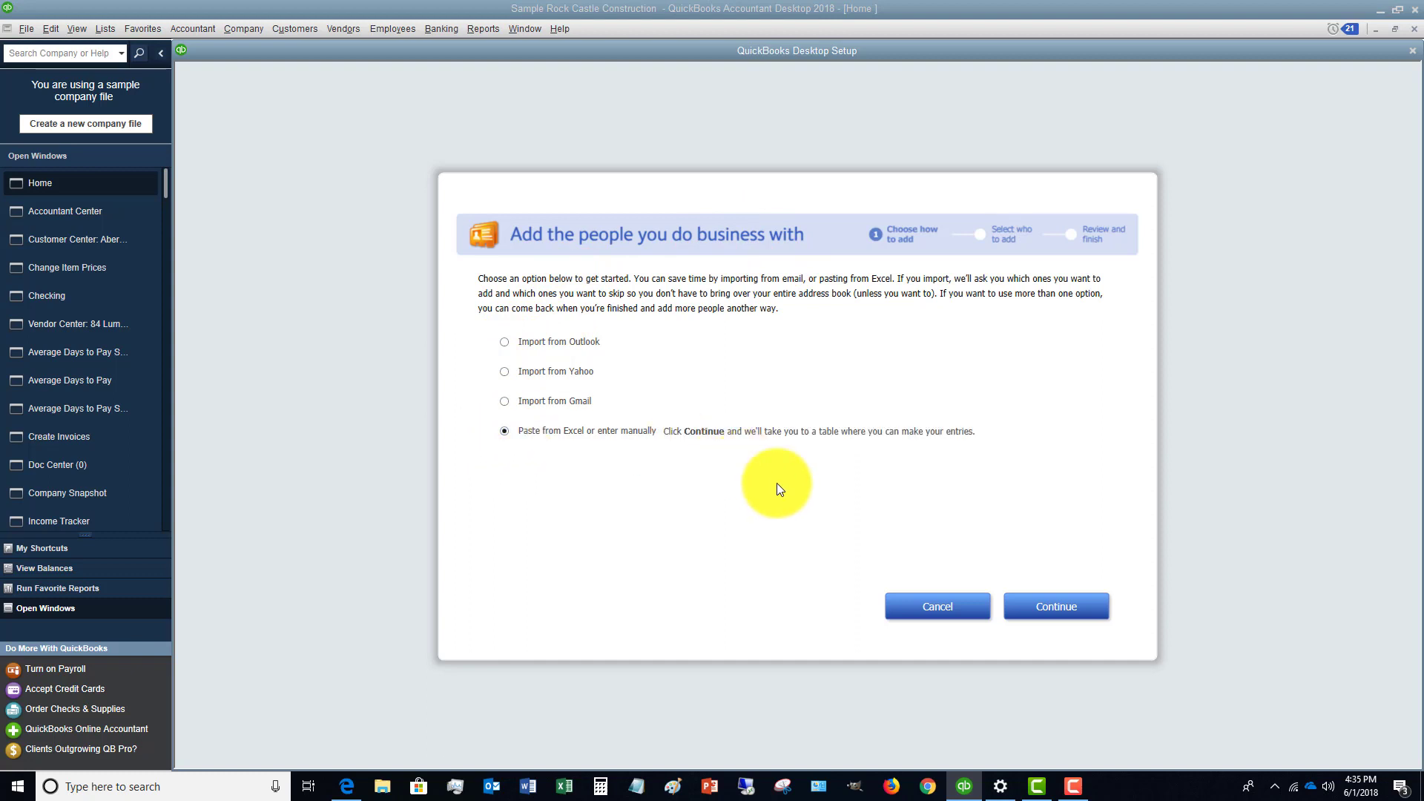
left_click(1068, 606)
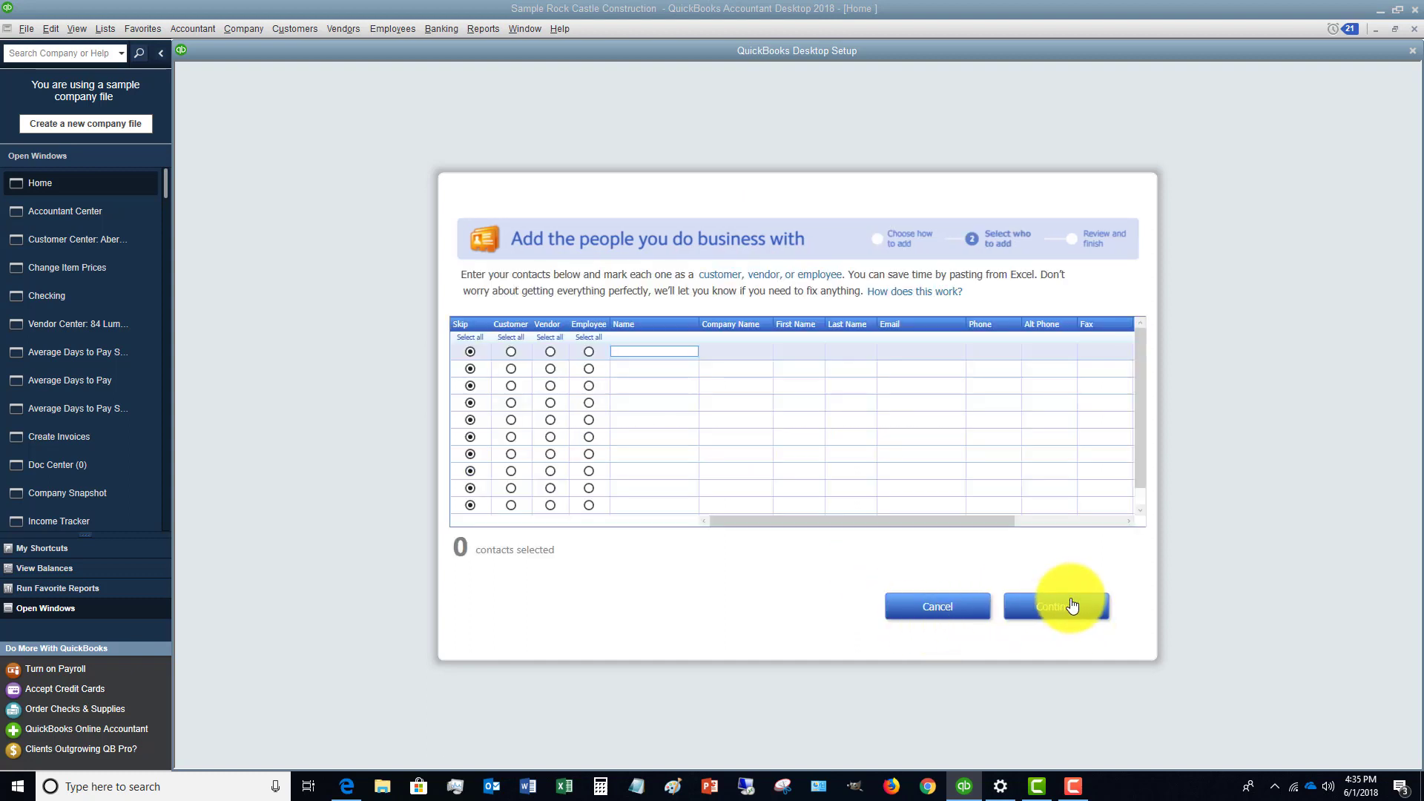
Mark the first contact row as Customer, review the columns, then cancel and finish setup
left_click(511, 351)
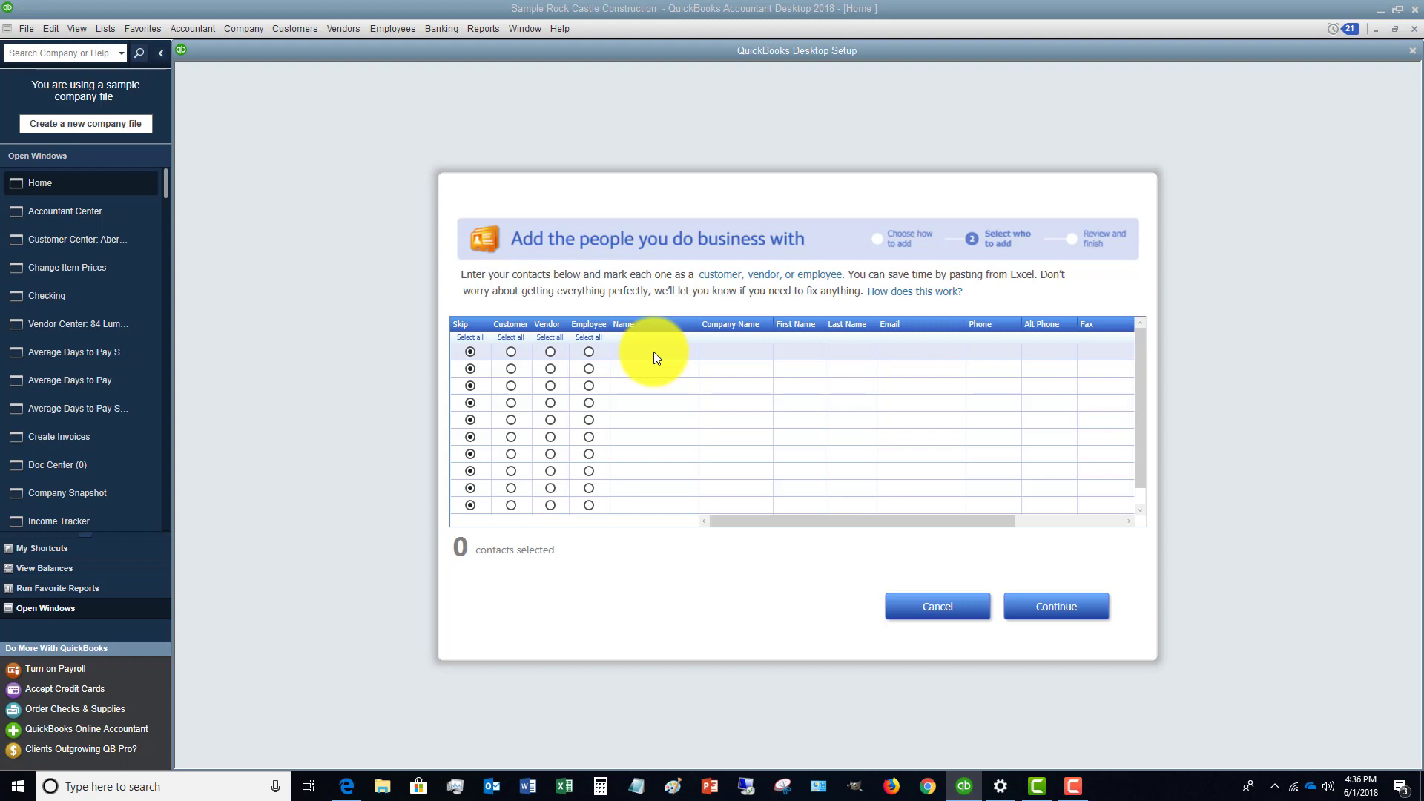
left_click_drag(902, 517, 1038, 526)
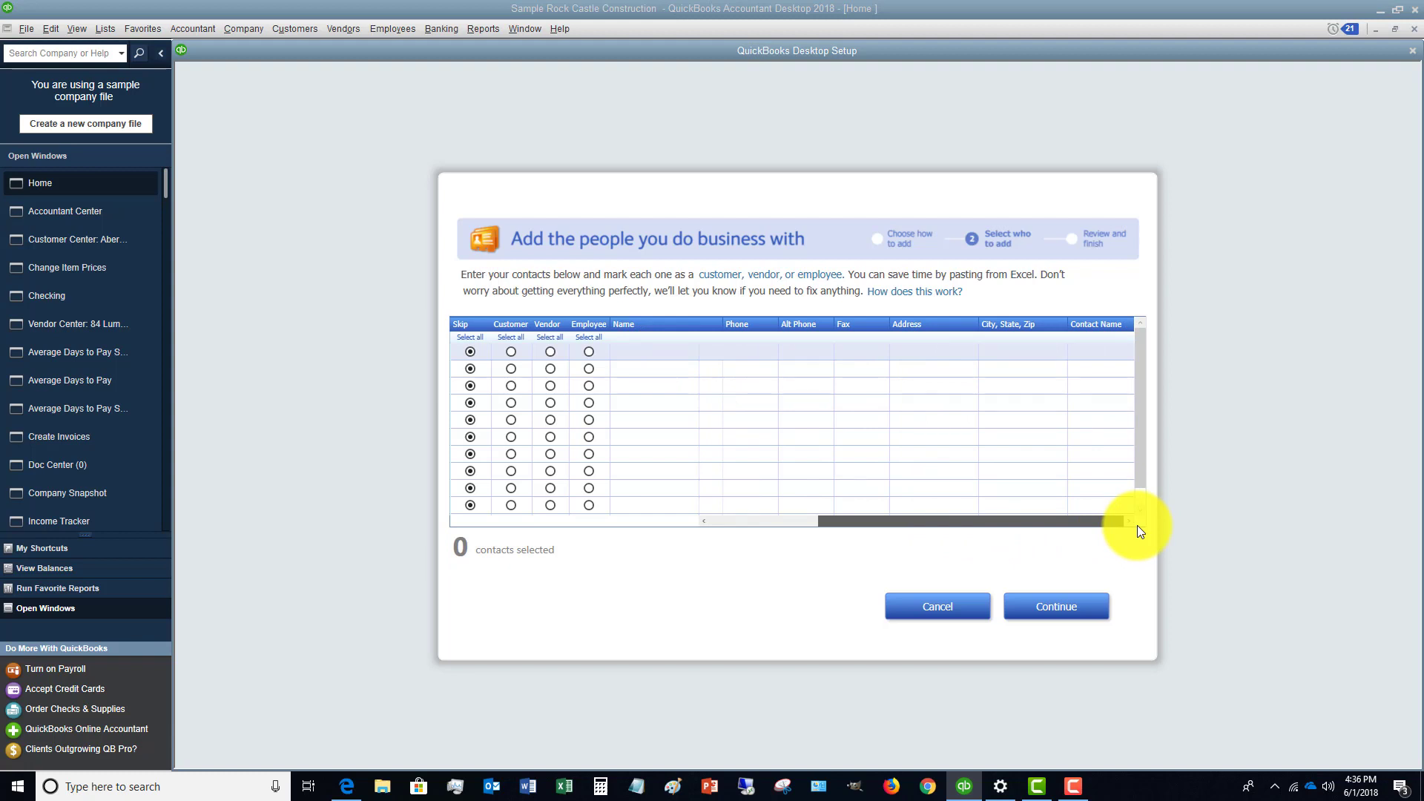
left_click_drag(1123, 523, 1087, 522)
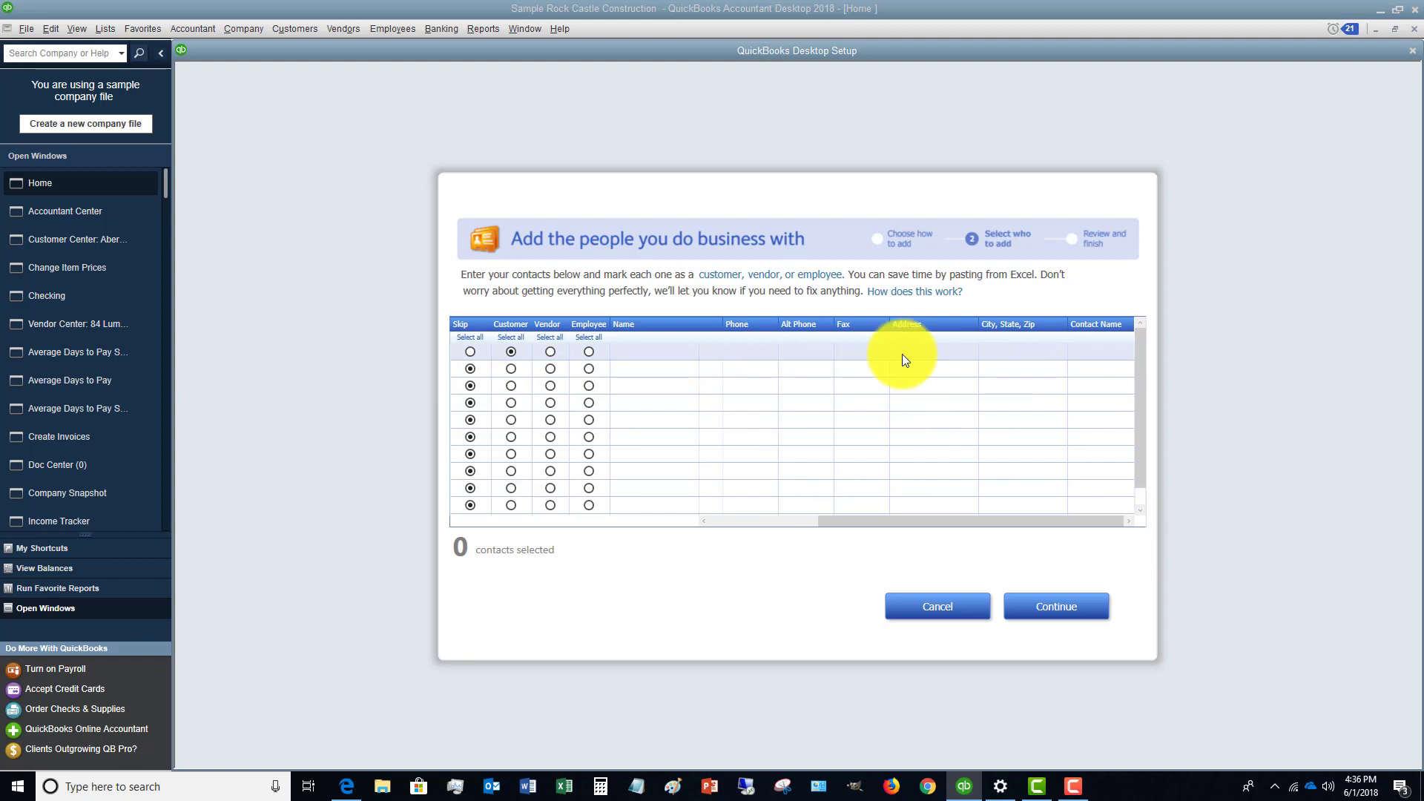
left_click_drag(1020, 517, 1175, 515)
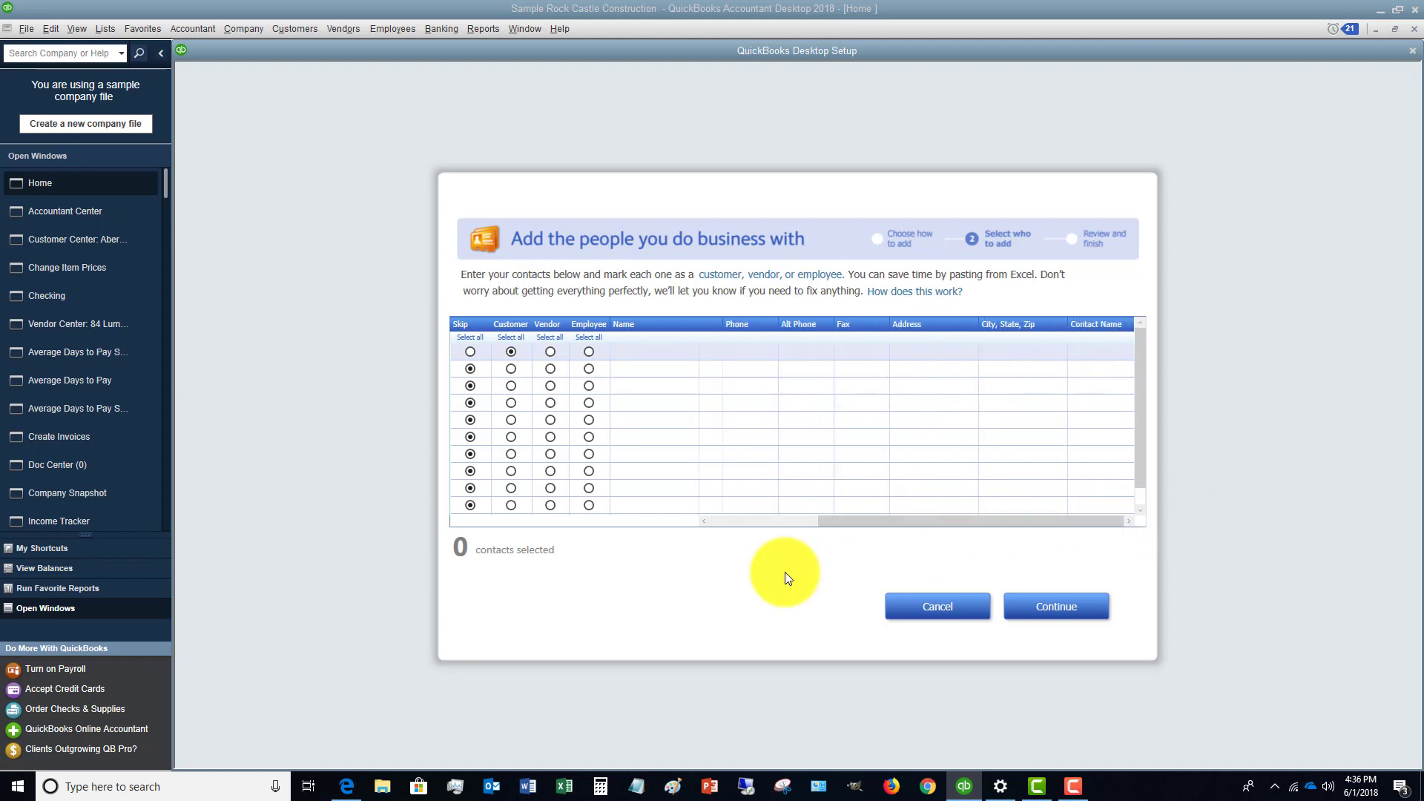
left_click(939, 608)
left_click(1035, 601)
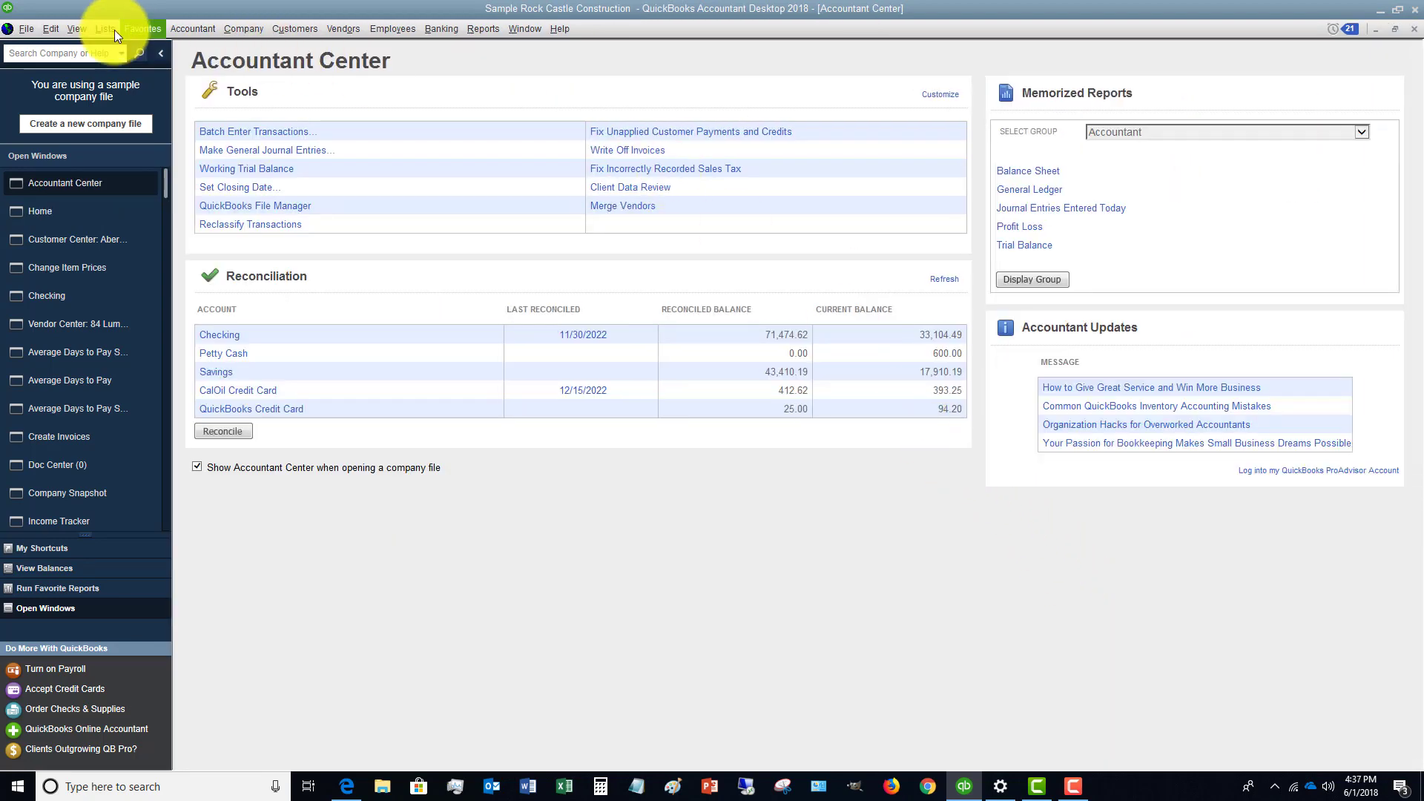
Choose Lists > Add/Edit Multiple List Entries to show the Active Customers grid
left_click(109, 28)
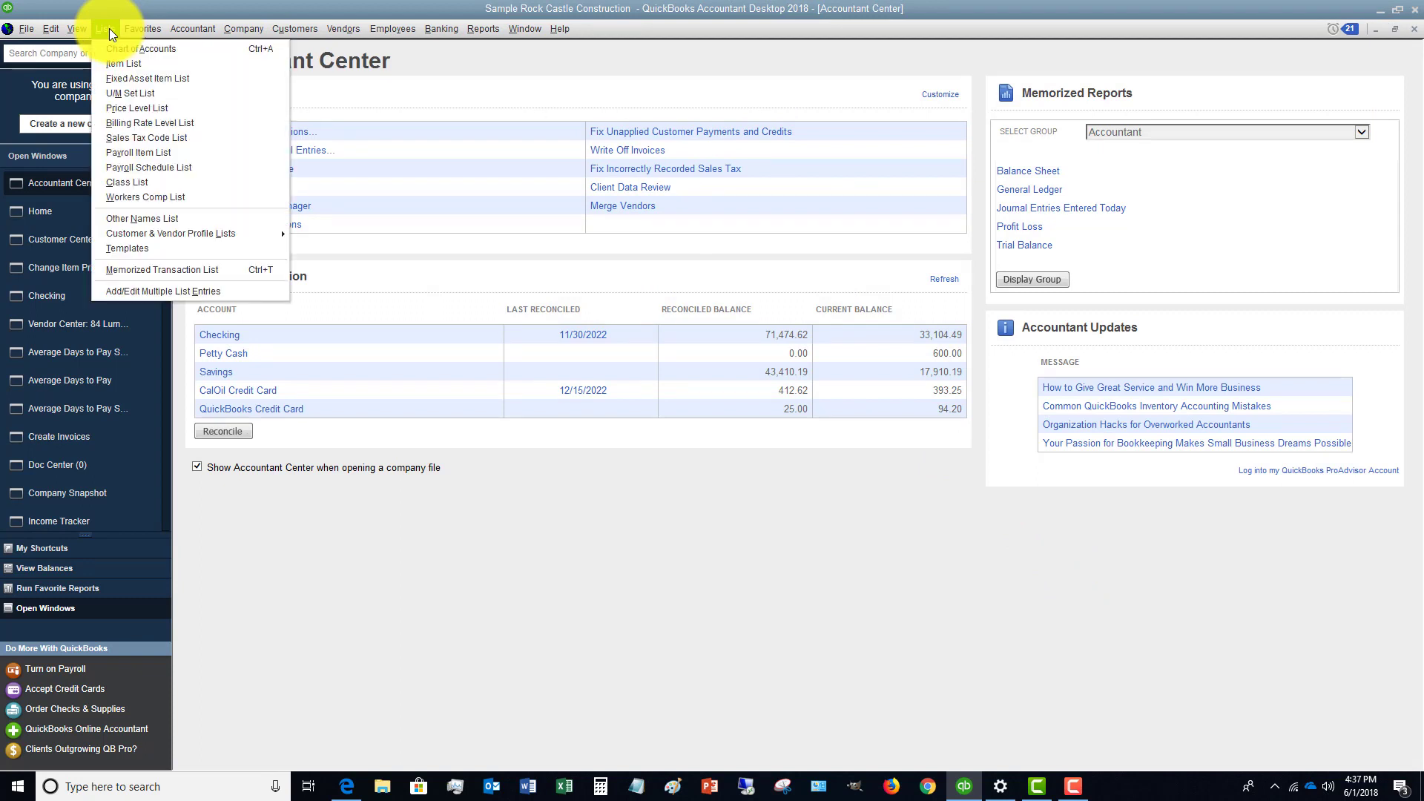
left_click(175, 293)
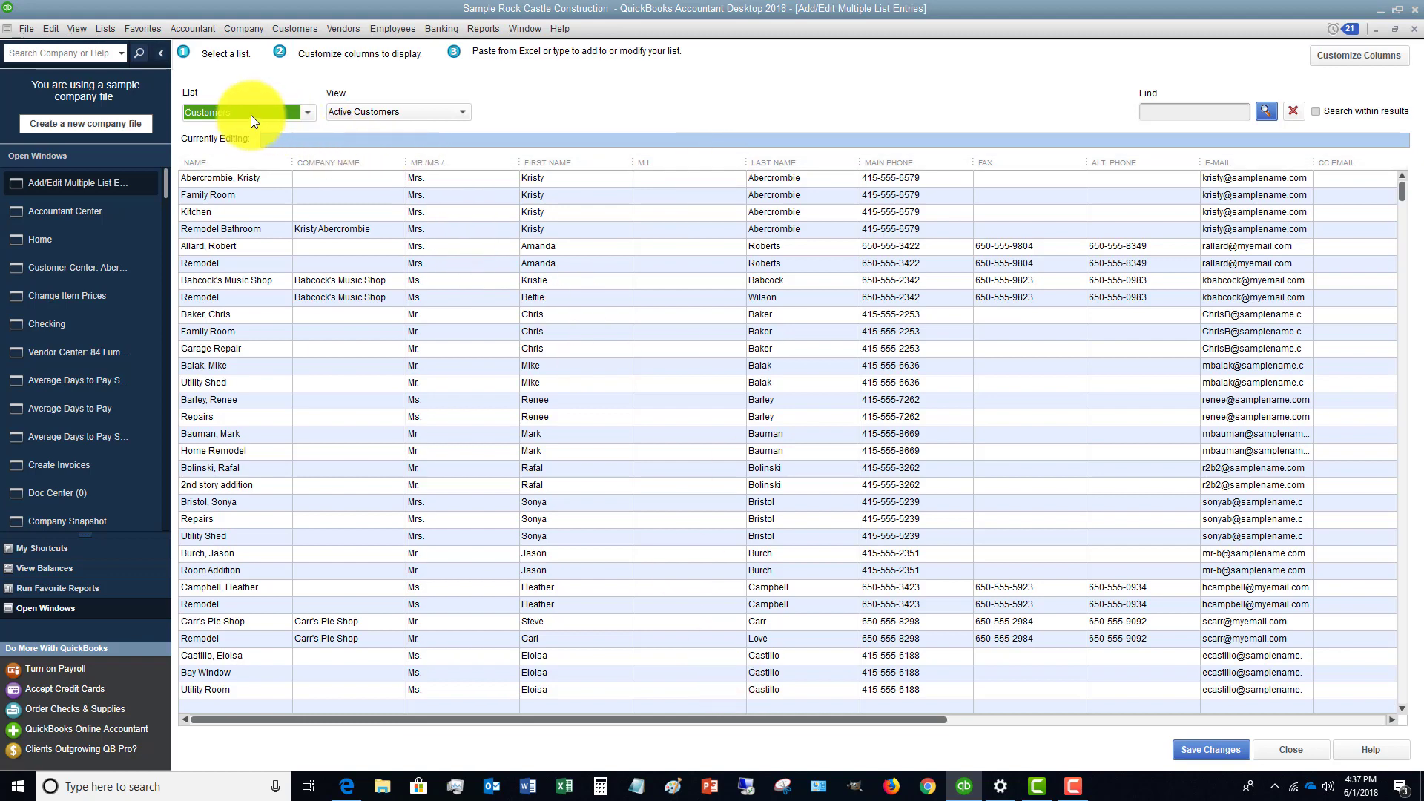
left_click(307, 112)
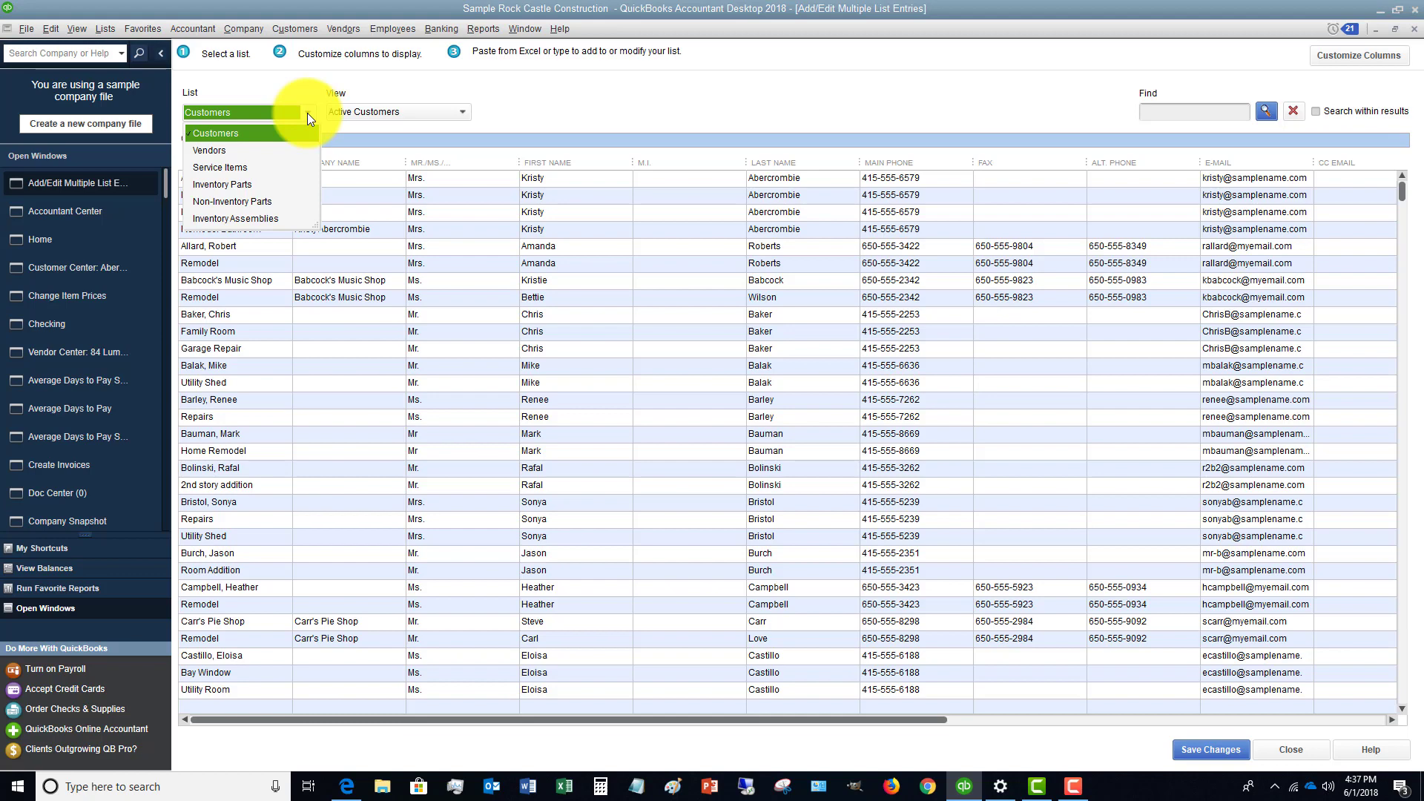
left_click(218, 152)
left_click(307, 113)
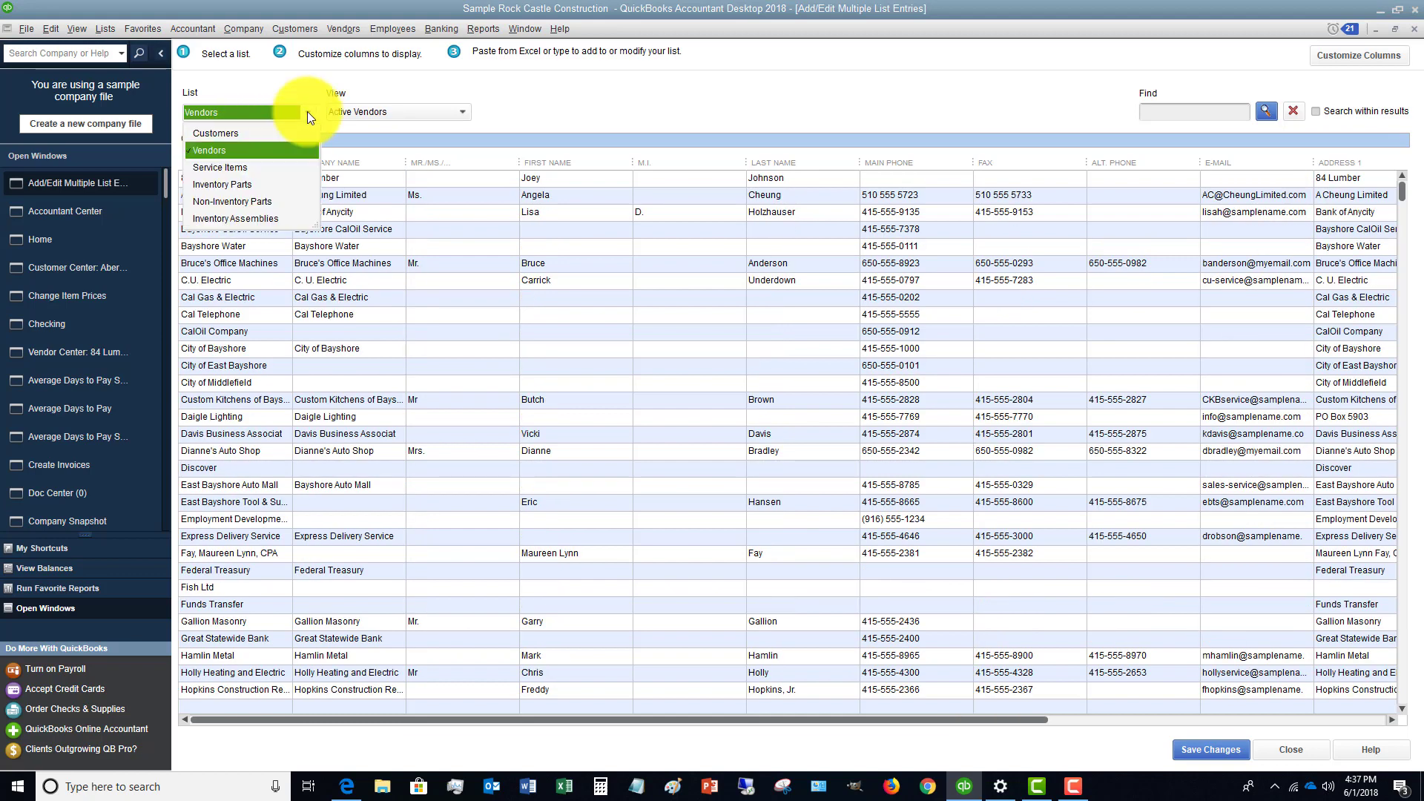
left_click(234, 169)
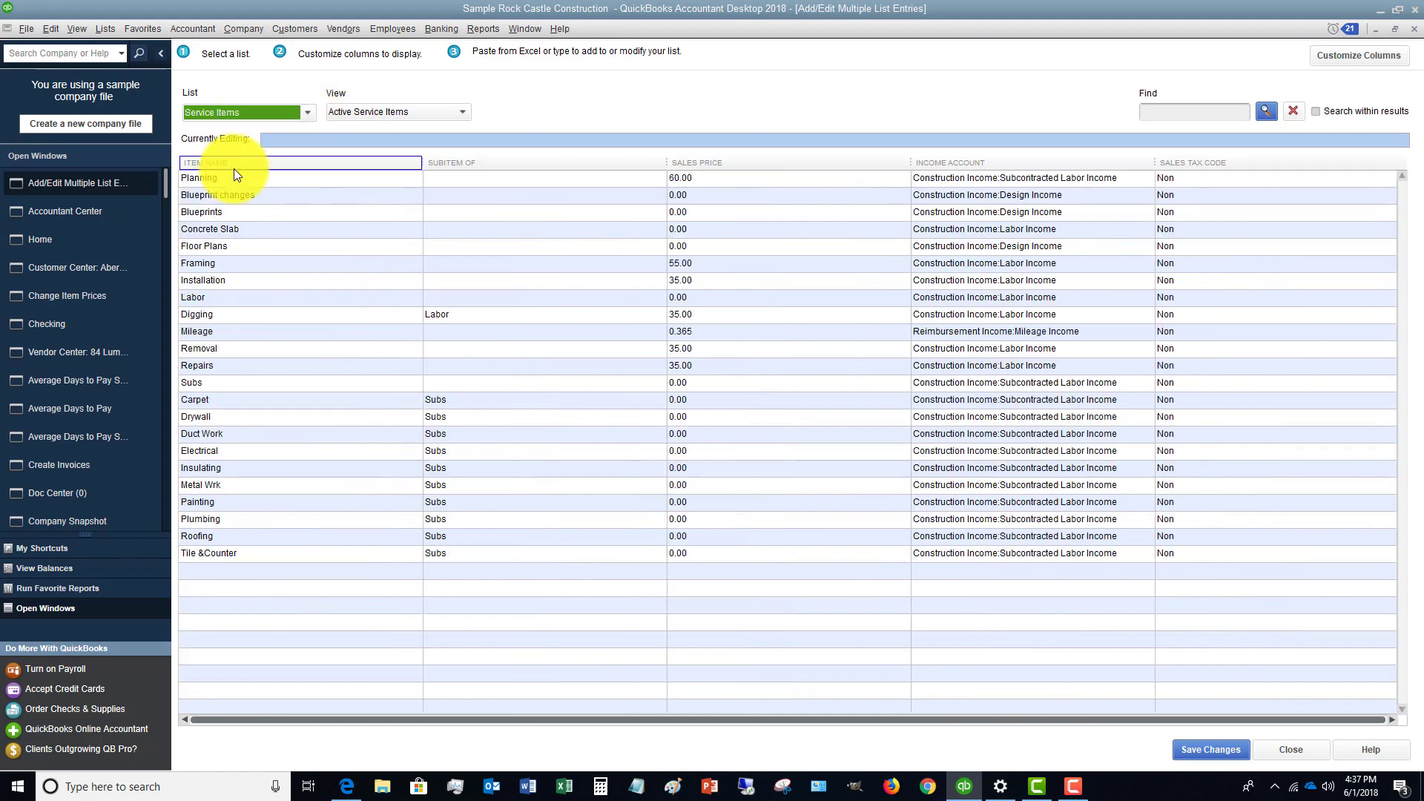
left_click(311, 111)
left_click(218, 132)
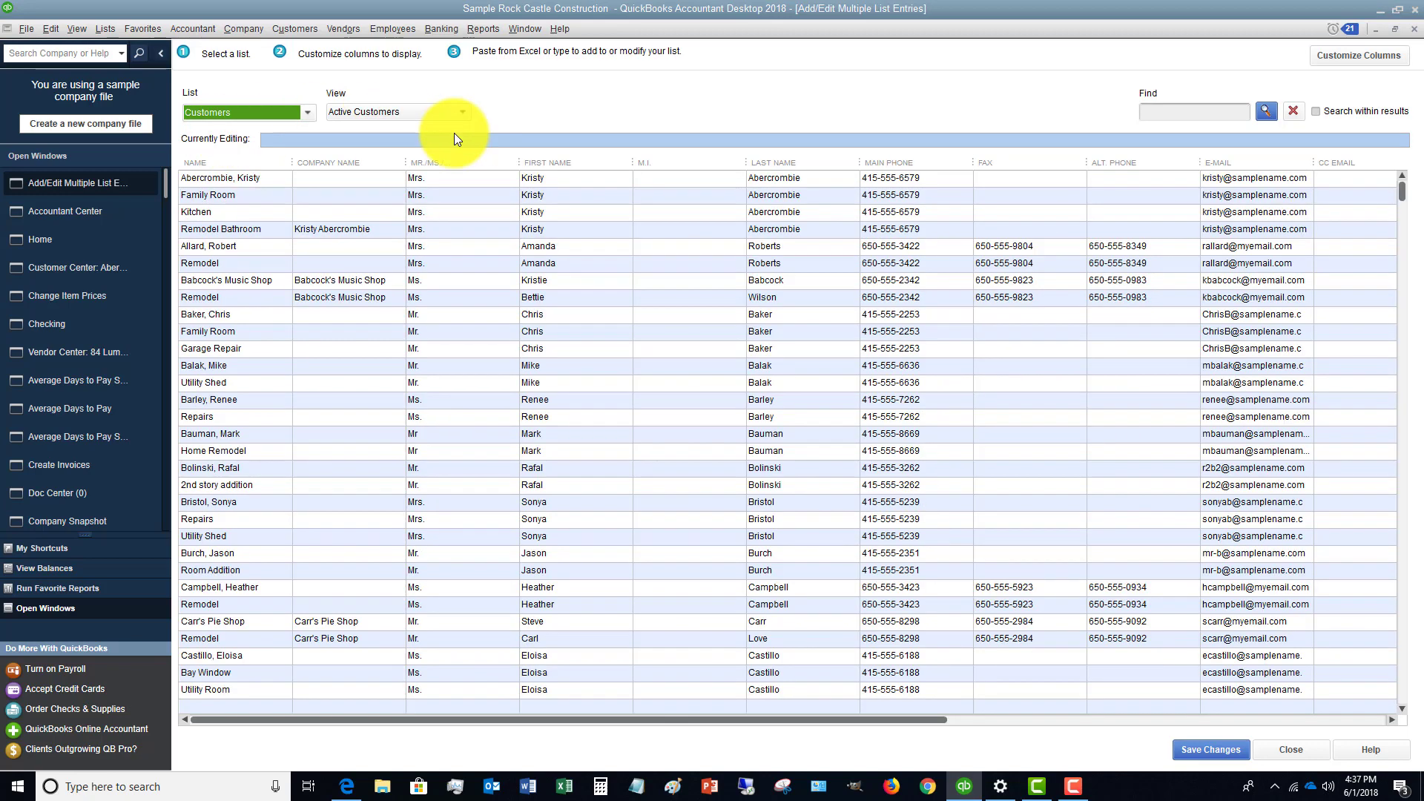
left_click_drag(825, 715, 774, 701)
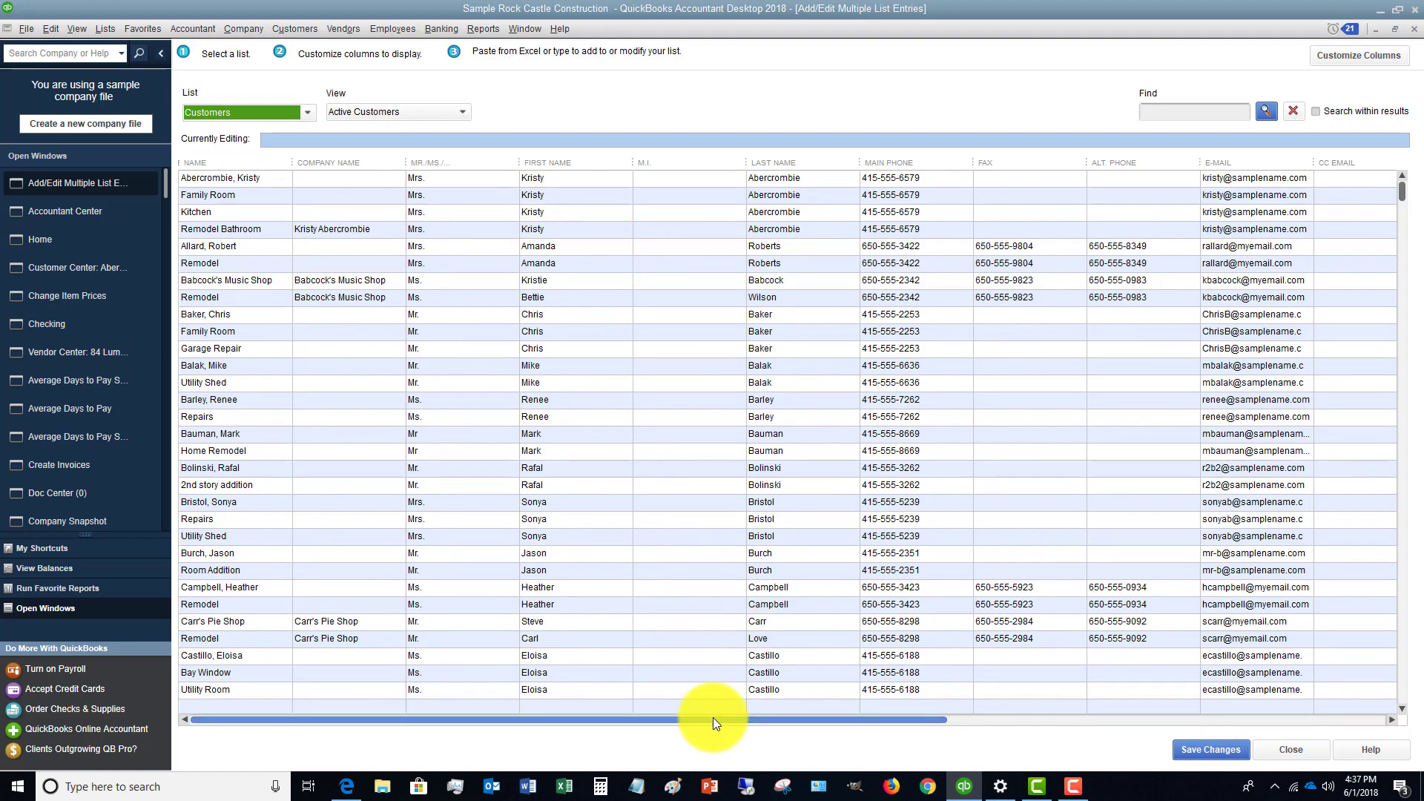
left_click_drag(711, 720, 1212, 727)
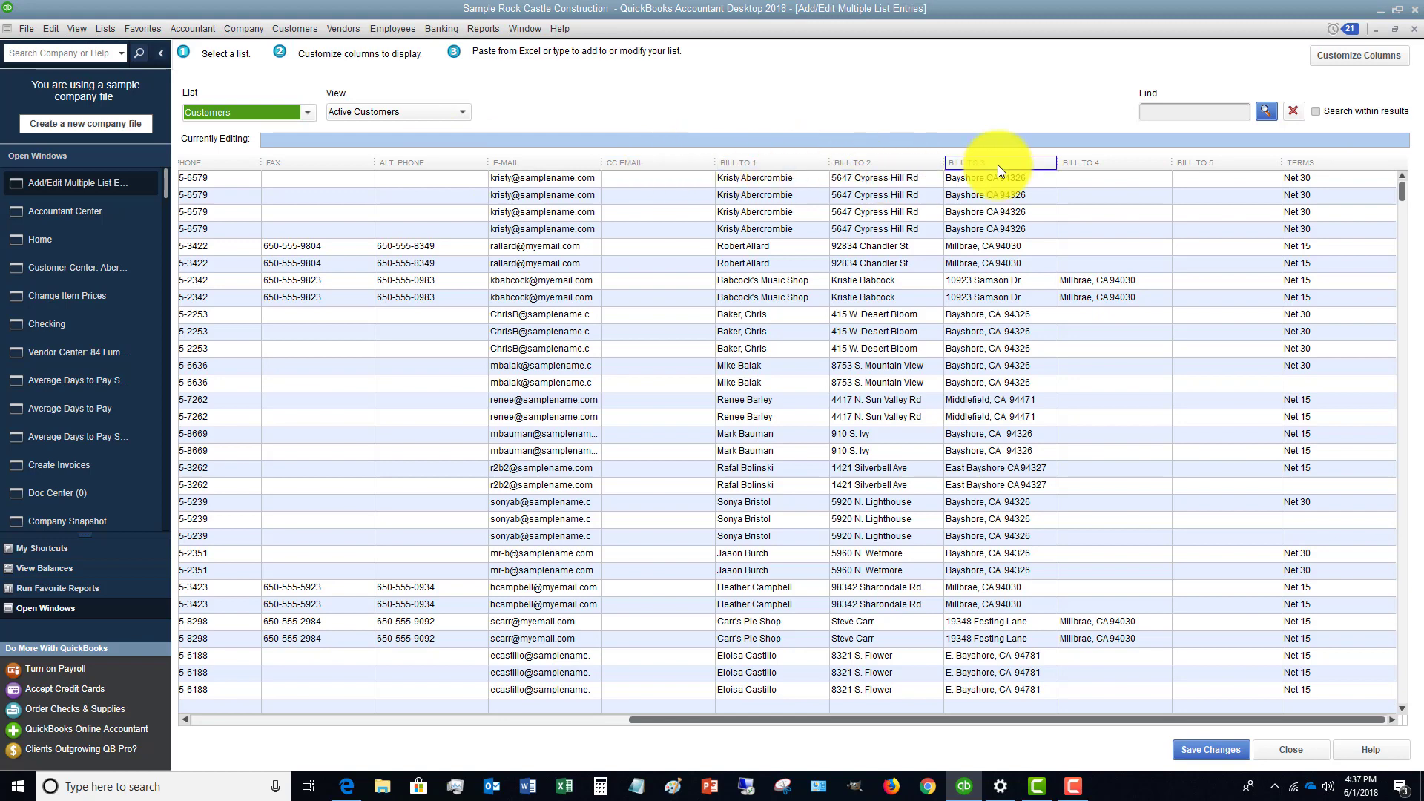
Sort the customer grid by E-MAIL and choose Customize Columns from the grid's shortcut menu
right_click(664, 168)
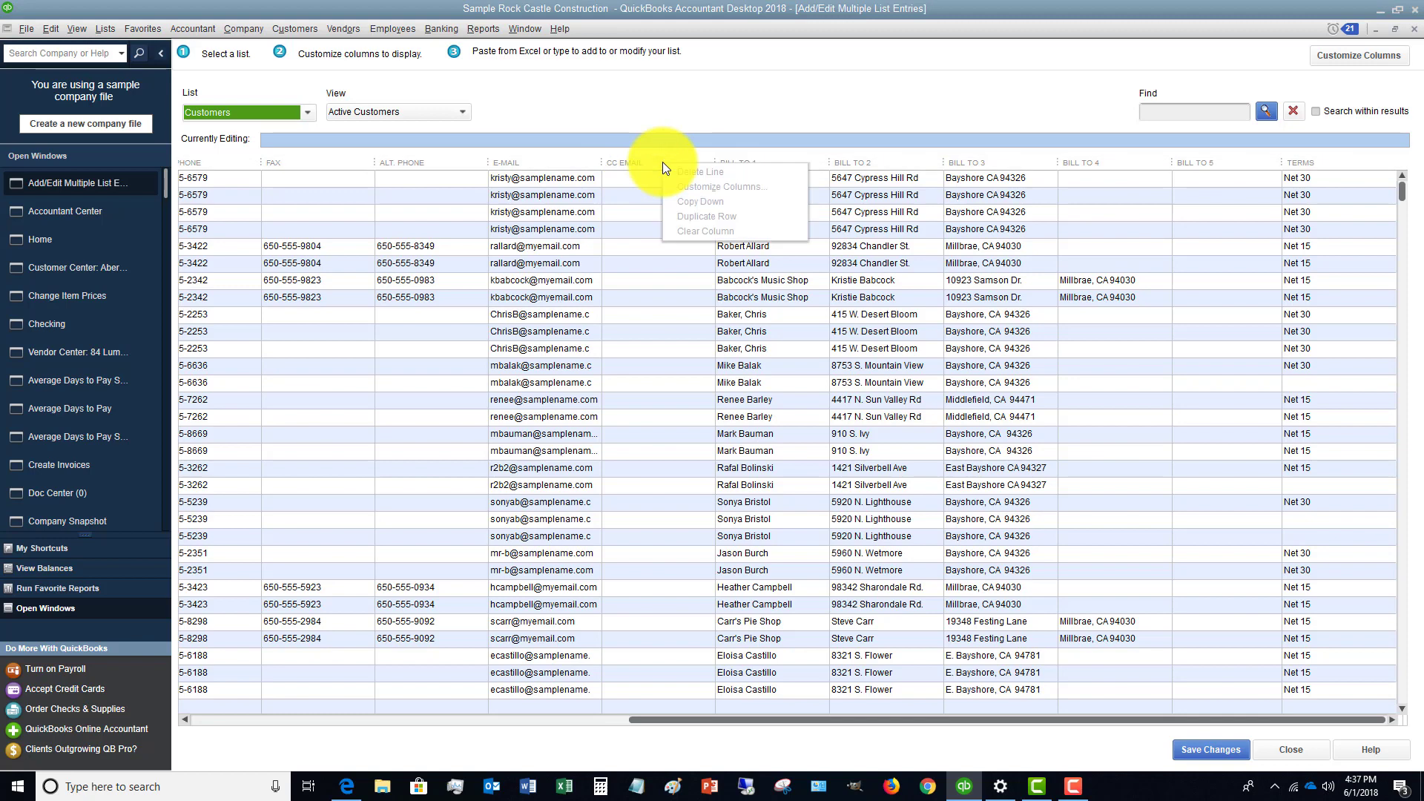
left_click(550, 163)
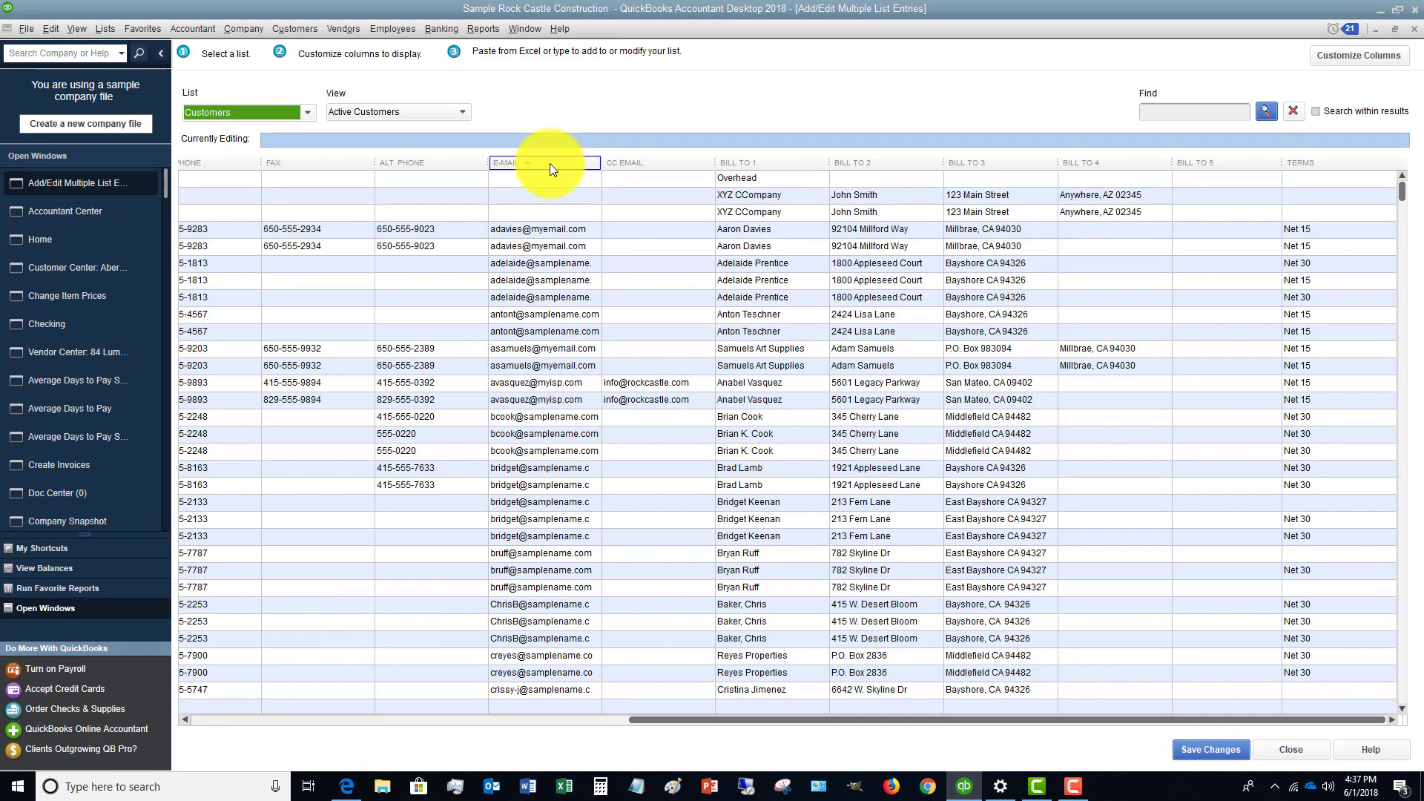
right_click(551, 164)
right_click(416, 177)
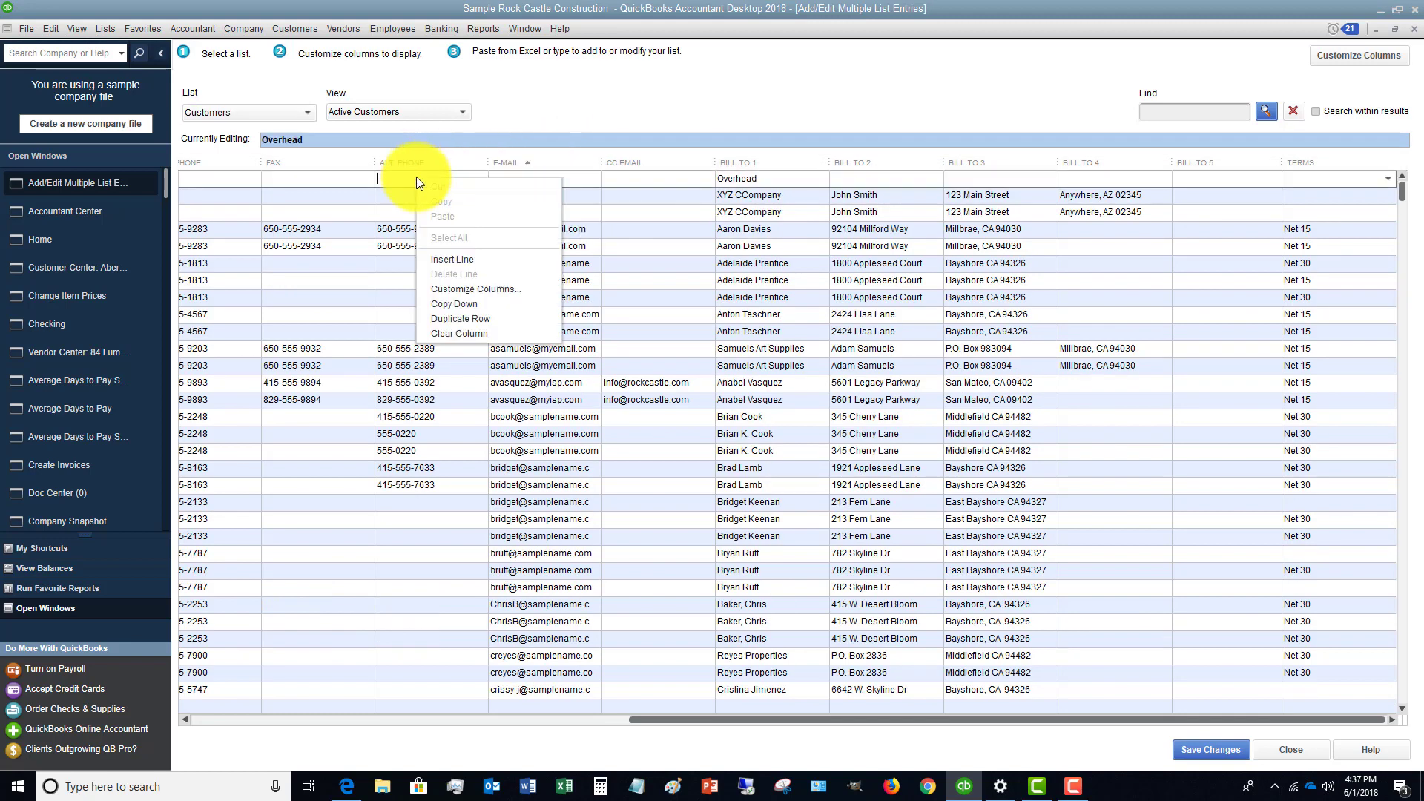
left_click(456, 291)
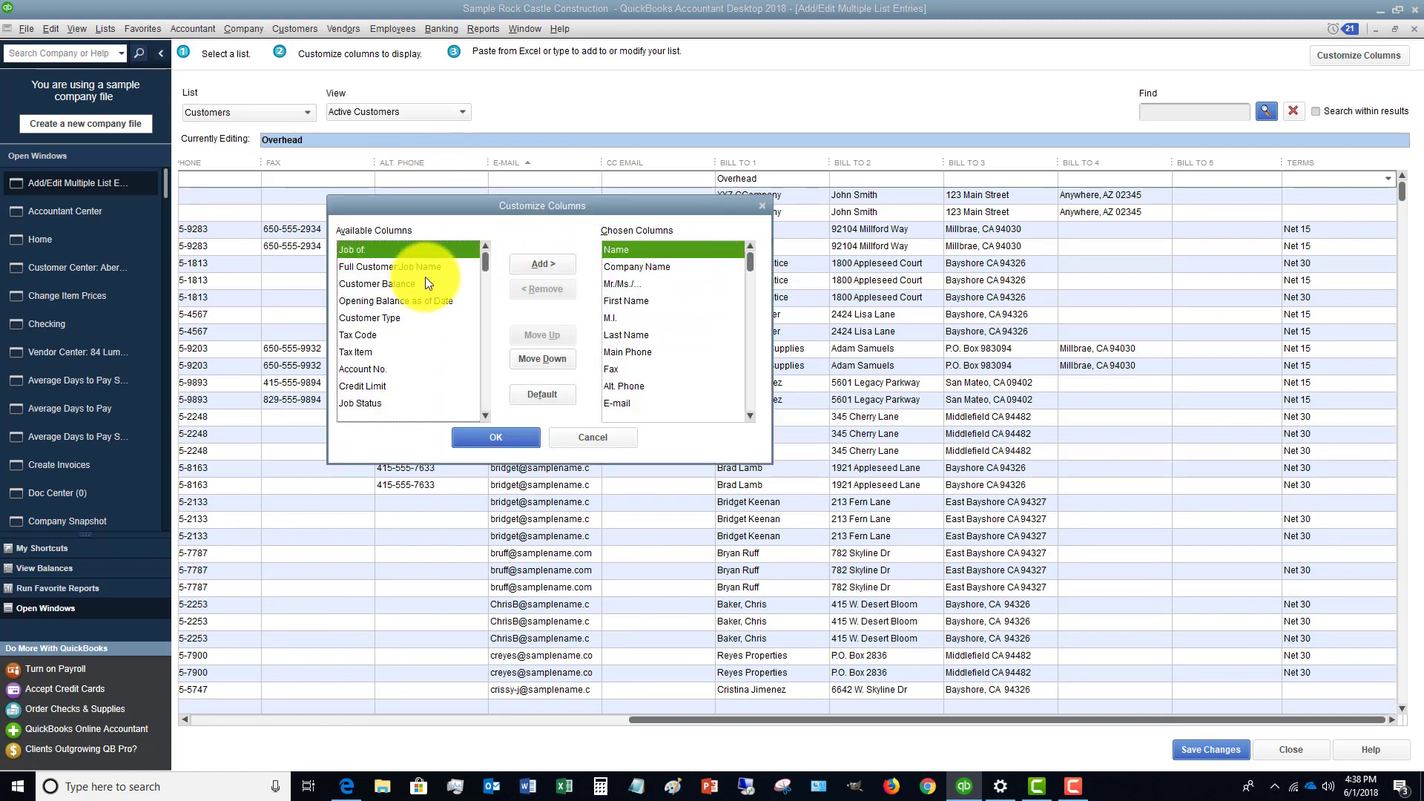
Add Price Level from Available Columns to the customer grid and confirm with OK
scroll(418, 282, "down", 1)
scroll(418, 282, "down", 3)
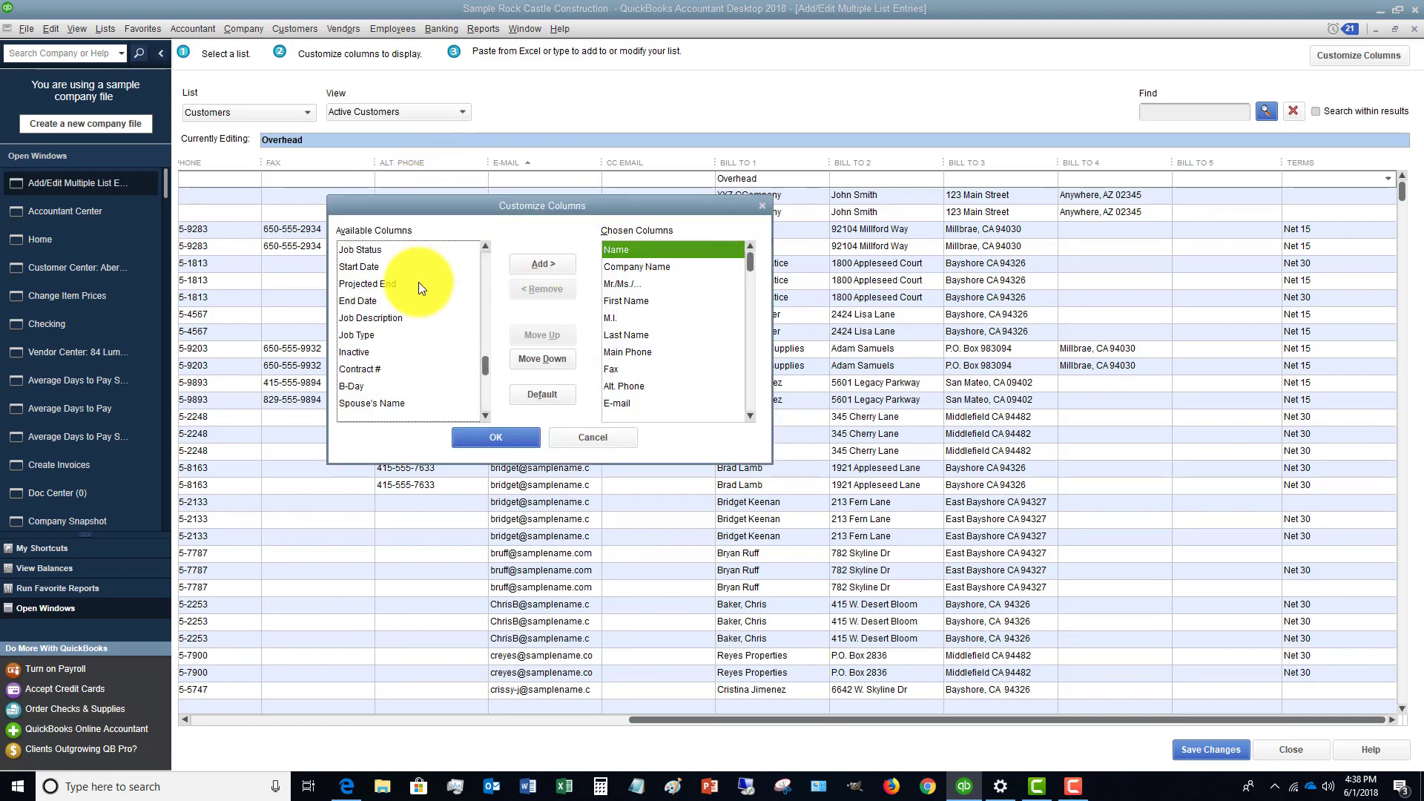
key("Home")
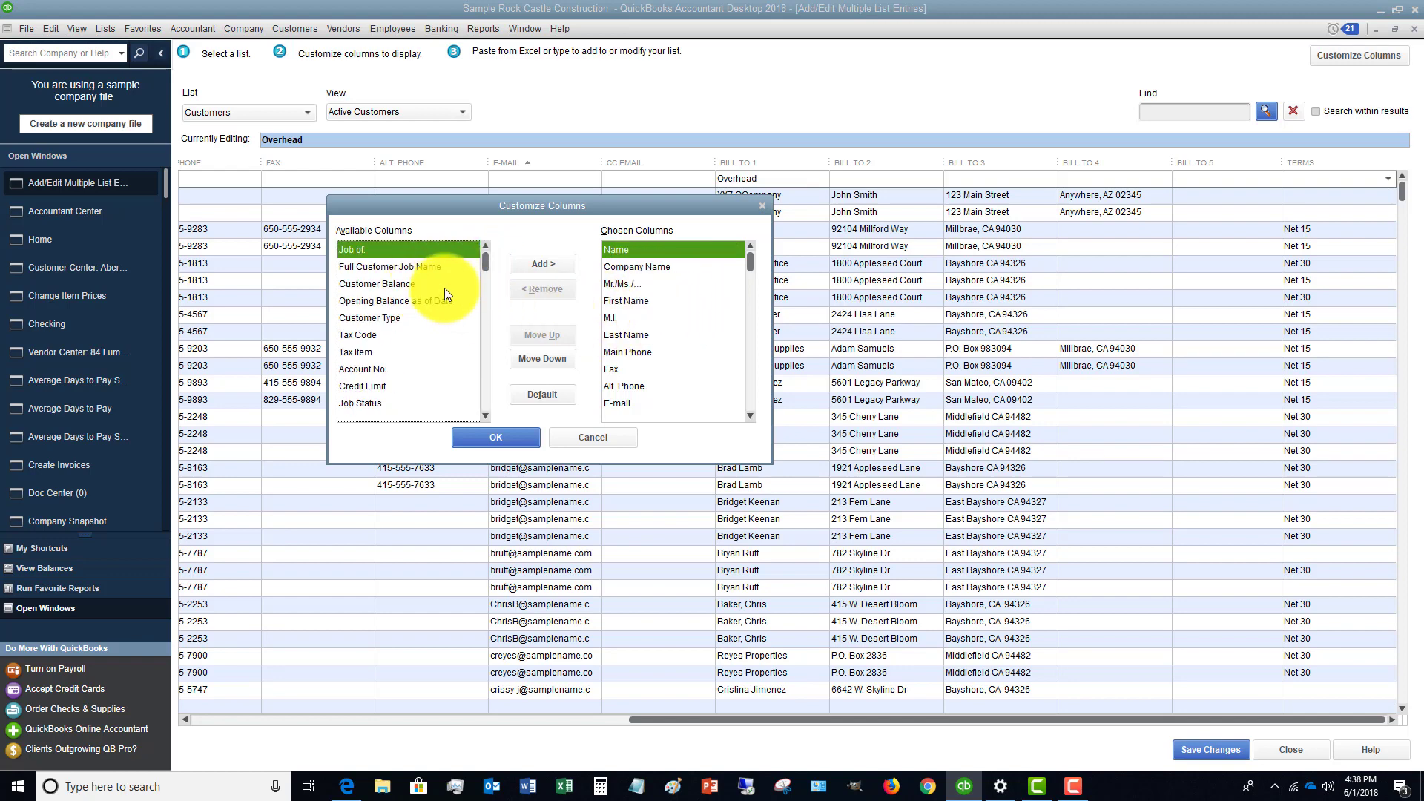
scroll(437, 275, "down", 4)
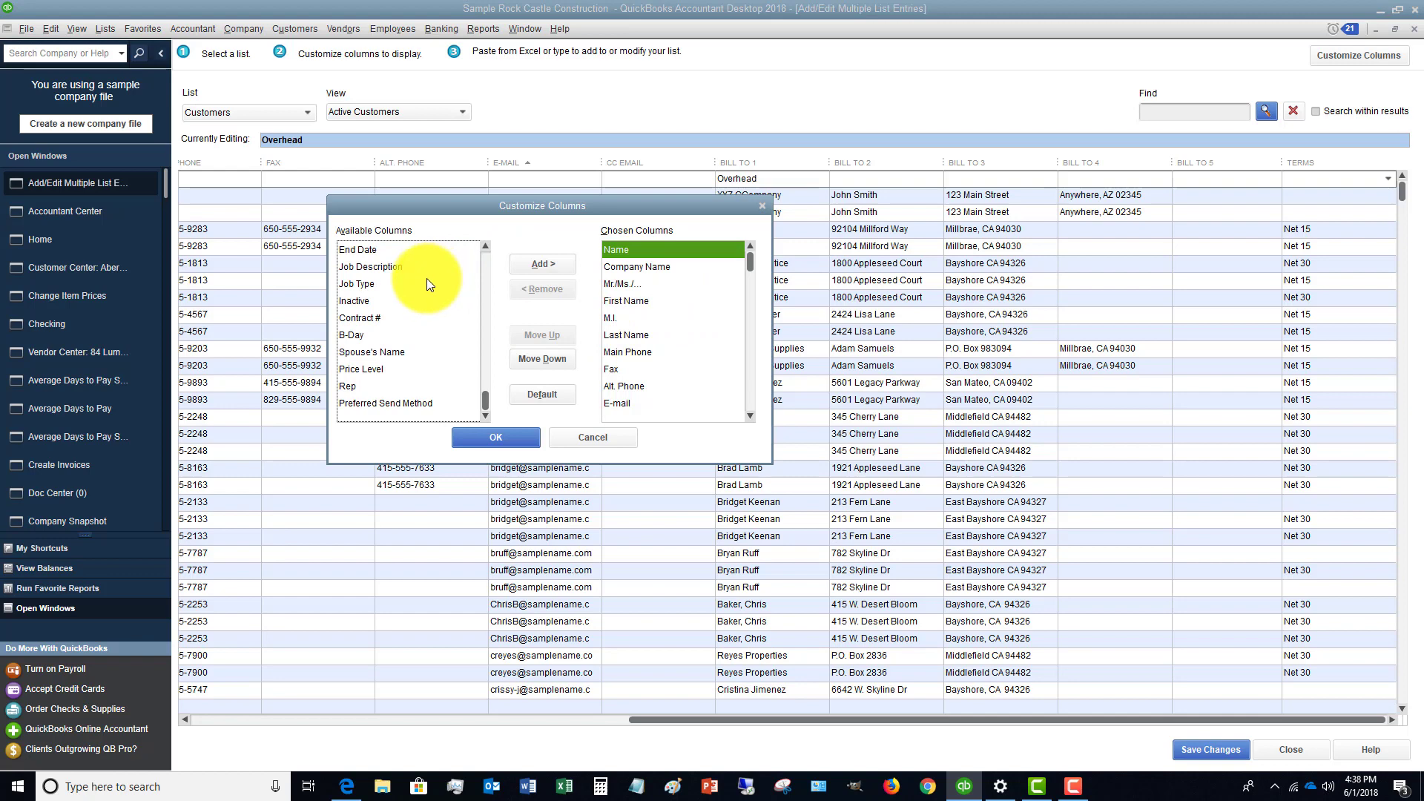
left_click(373, 370)
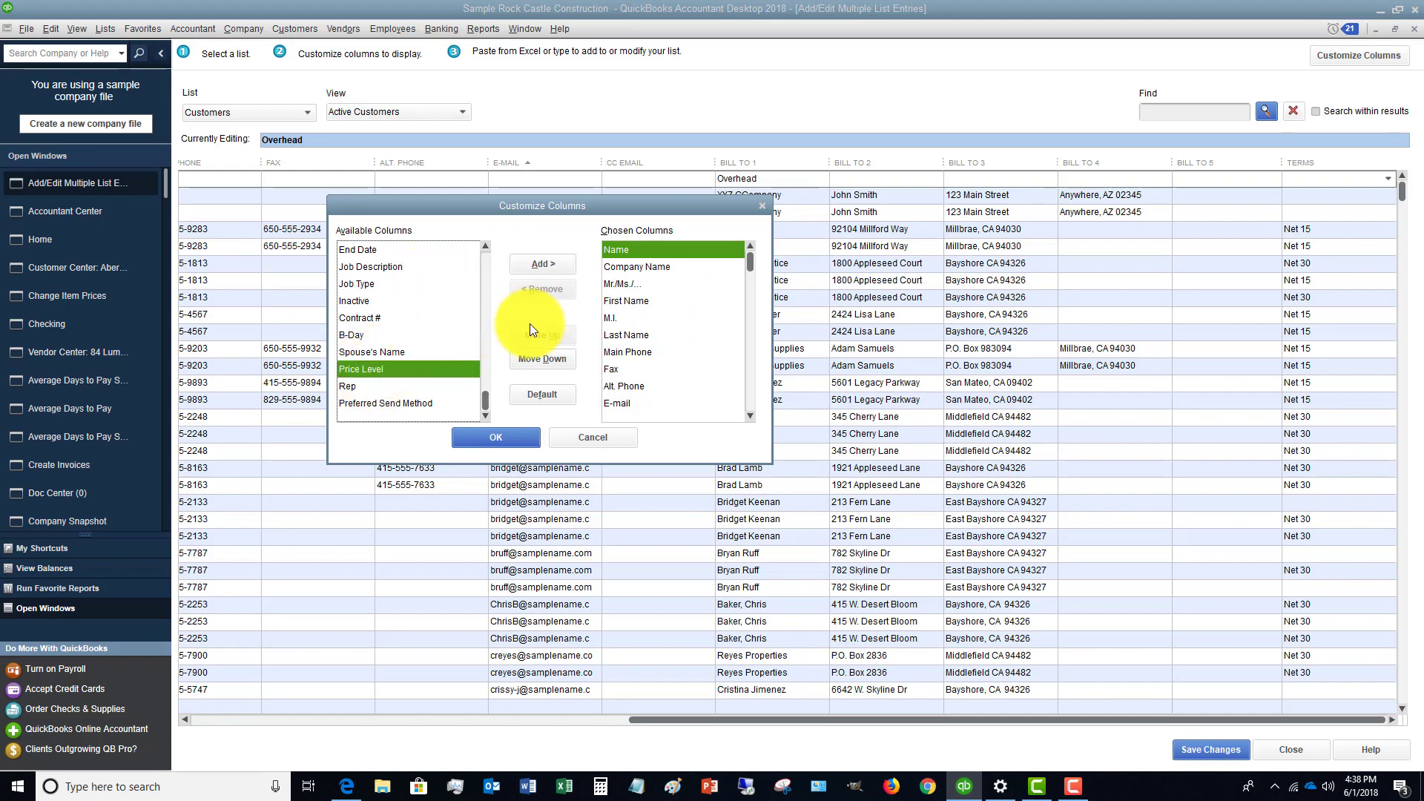
left_click(538, 262)
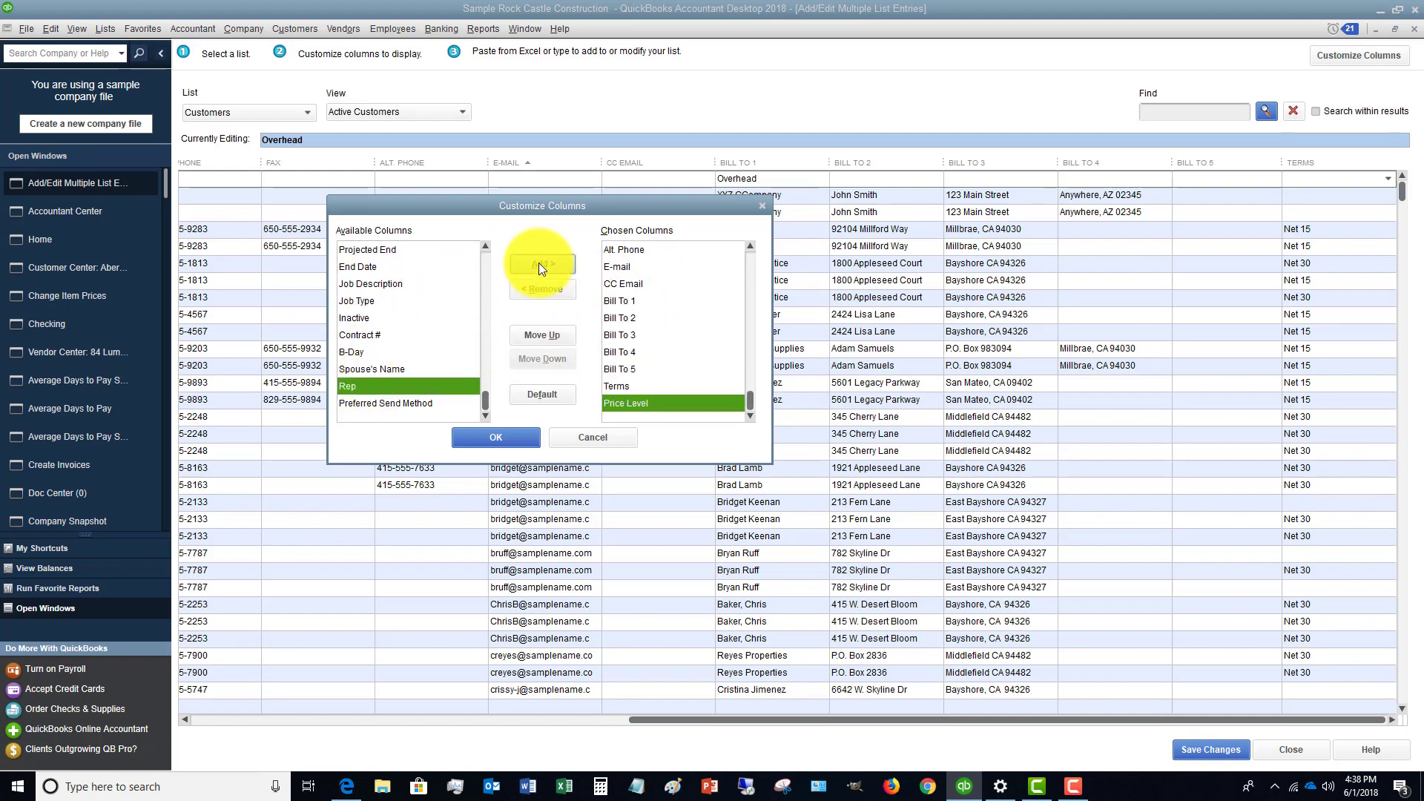
left_click(504, 439)
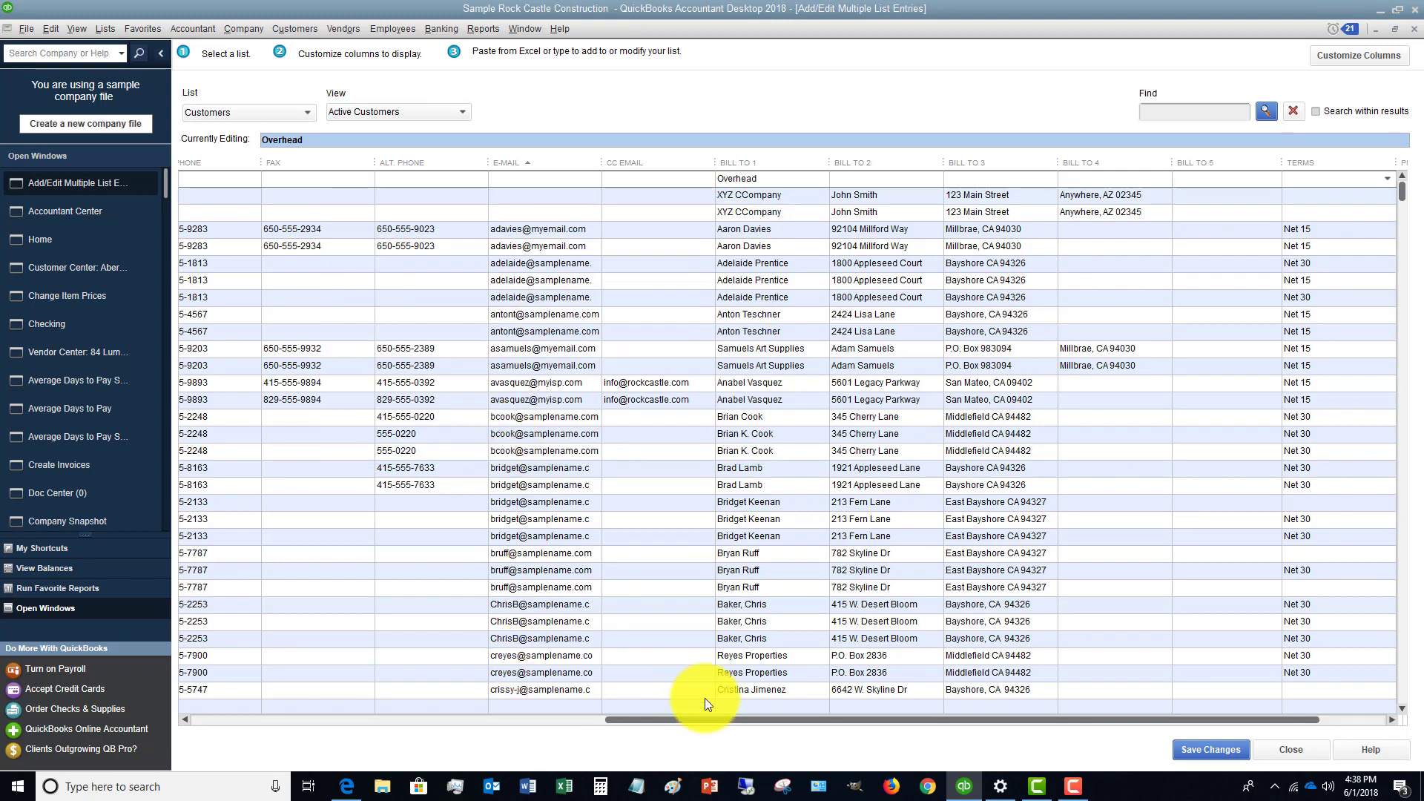
Scroll right to check the Price Level column, scroll back left, then expand the List dropdown
left_click_drag(769, 722, 880, 724)
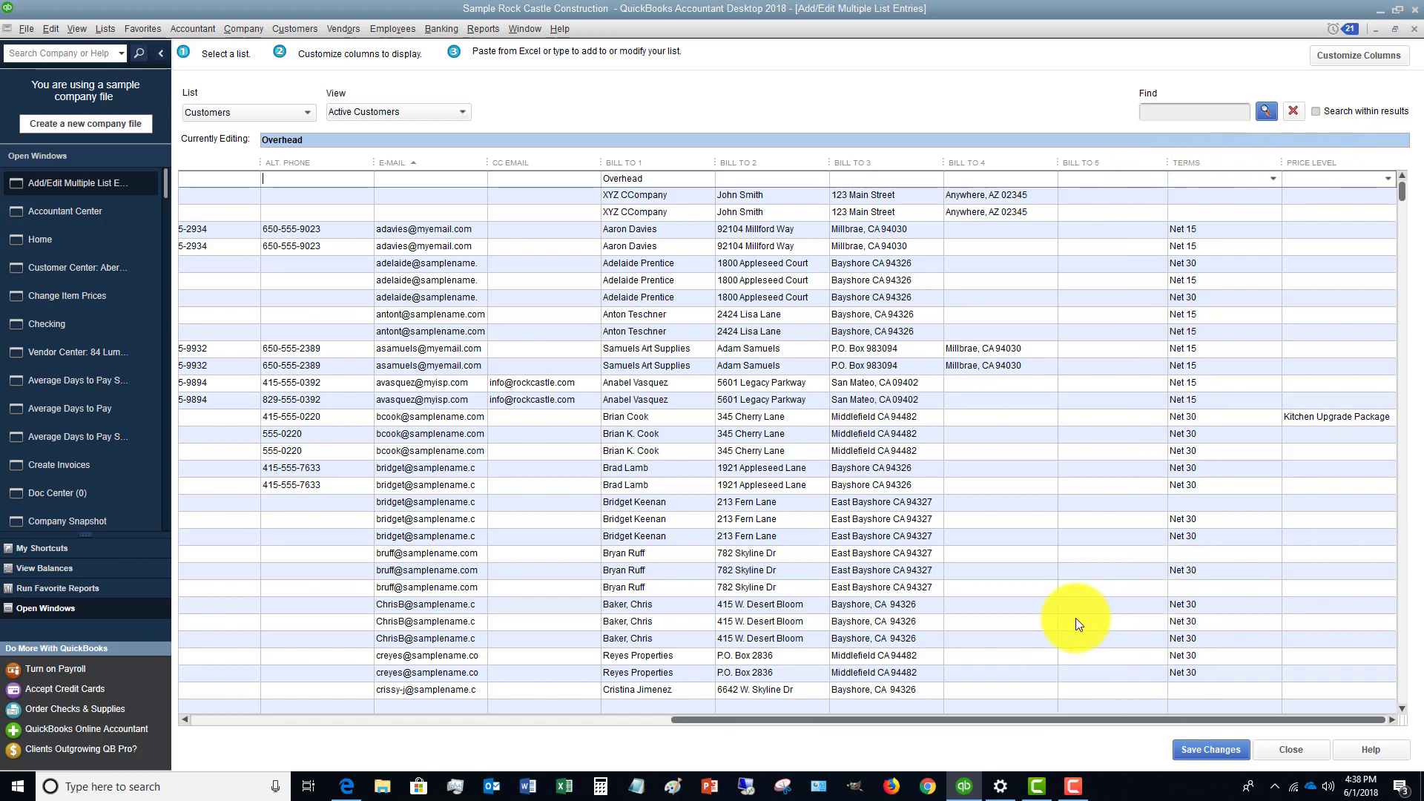
left_click_drag(965, 719, 491, 718)
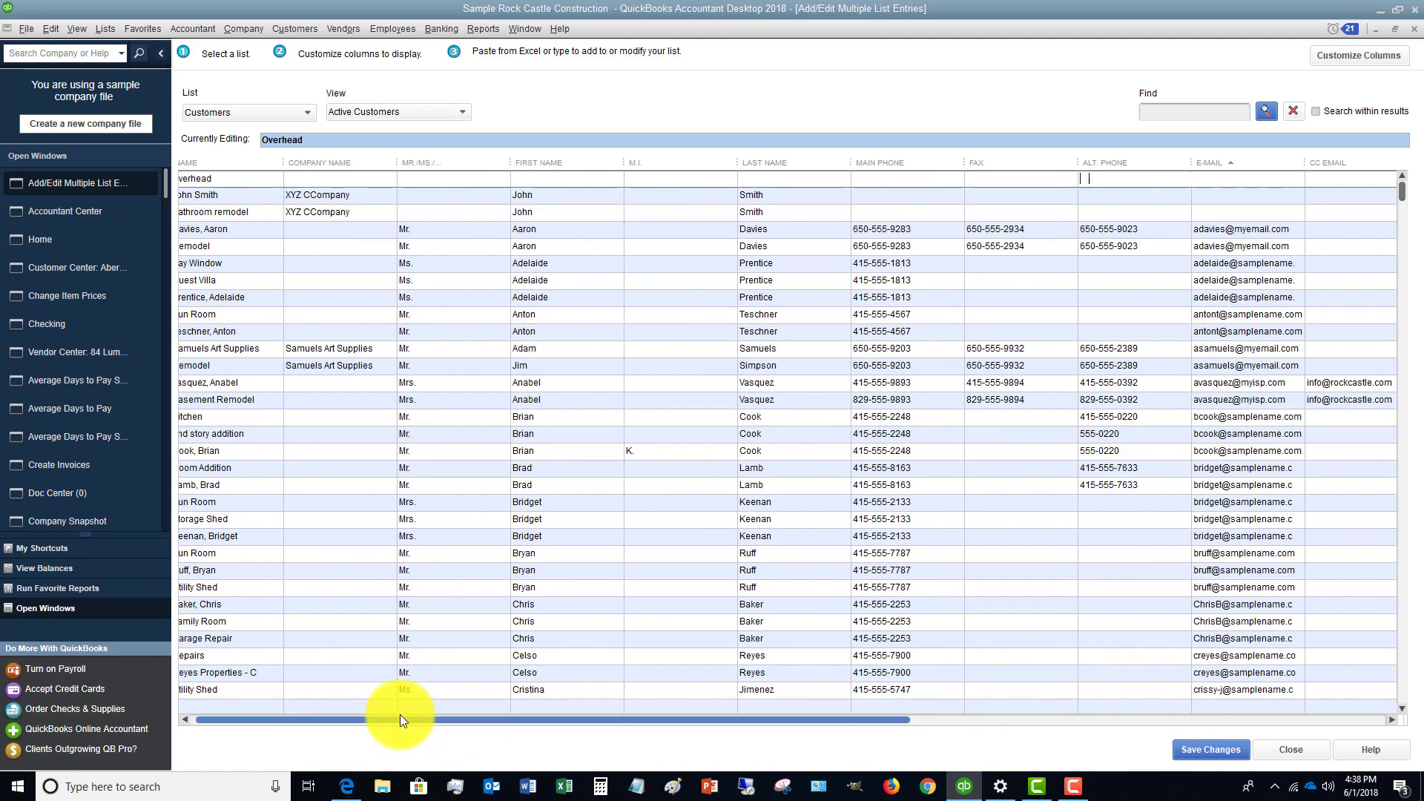
left_click_drag(400, 715, 378, 707)
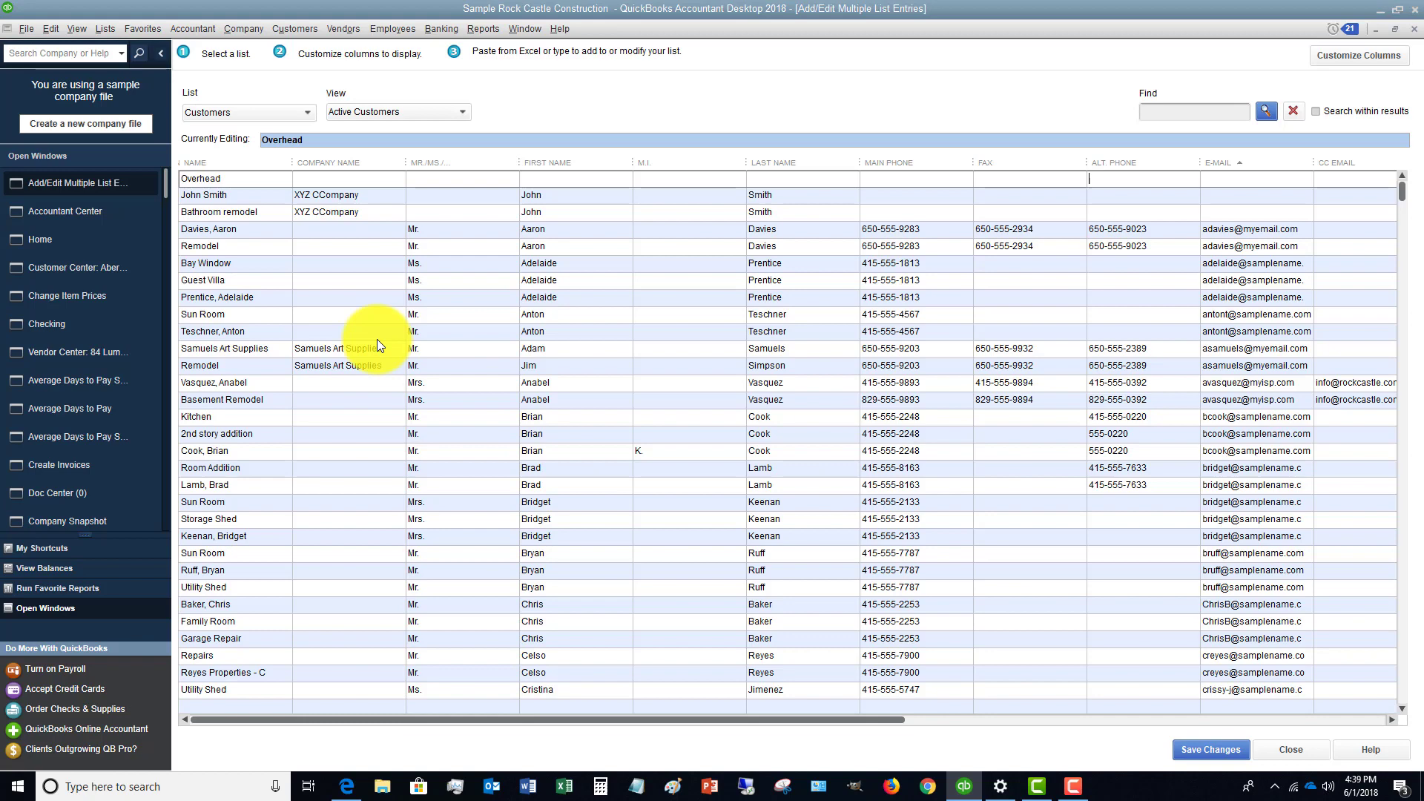
left_click(309, 114)
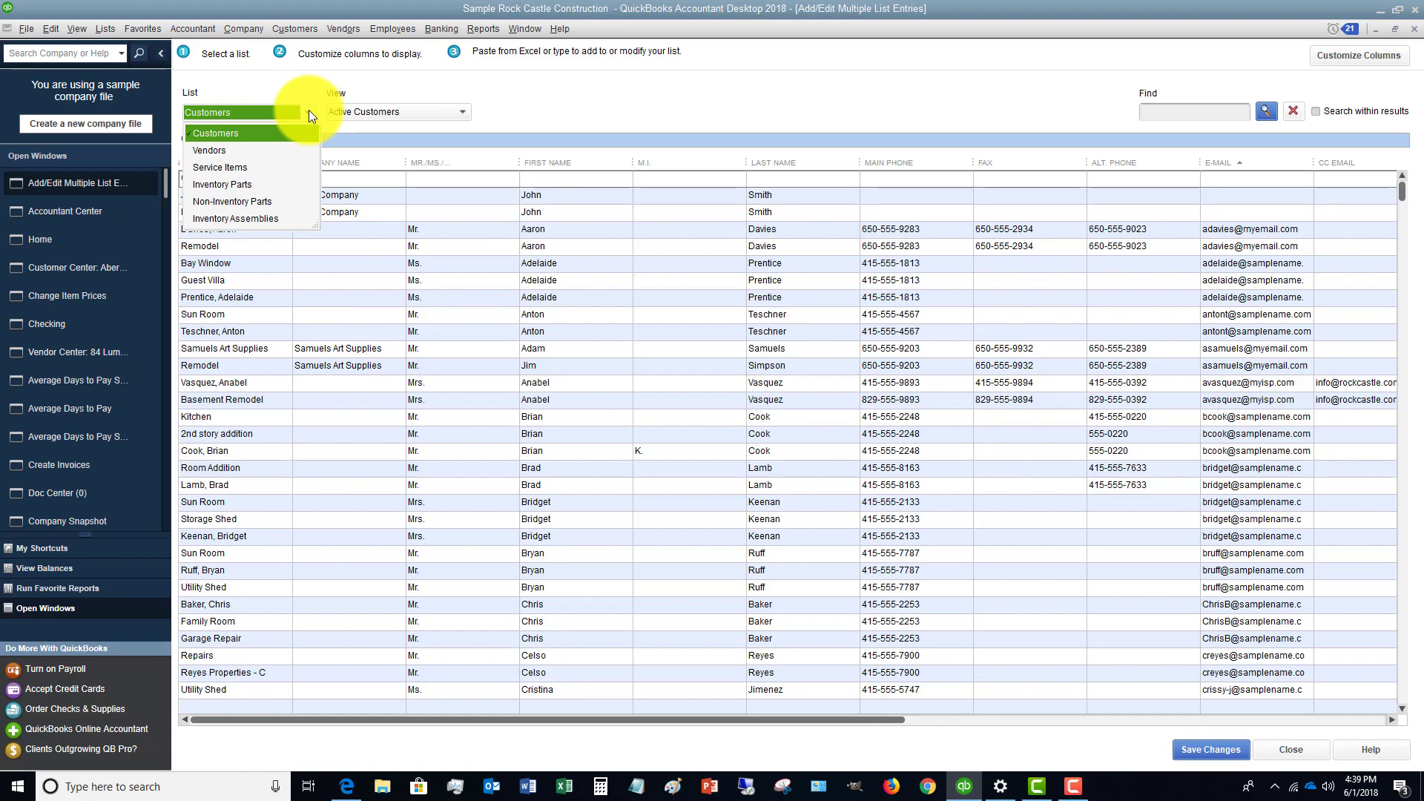
Switch to Service Items, check Planning through Concrete Slab prices, and start a blank row
left_click(213, 168)
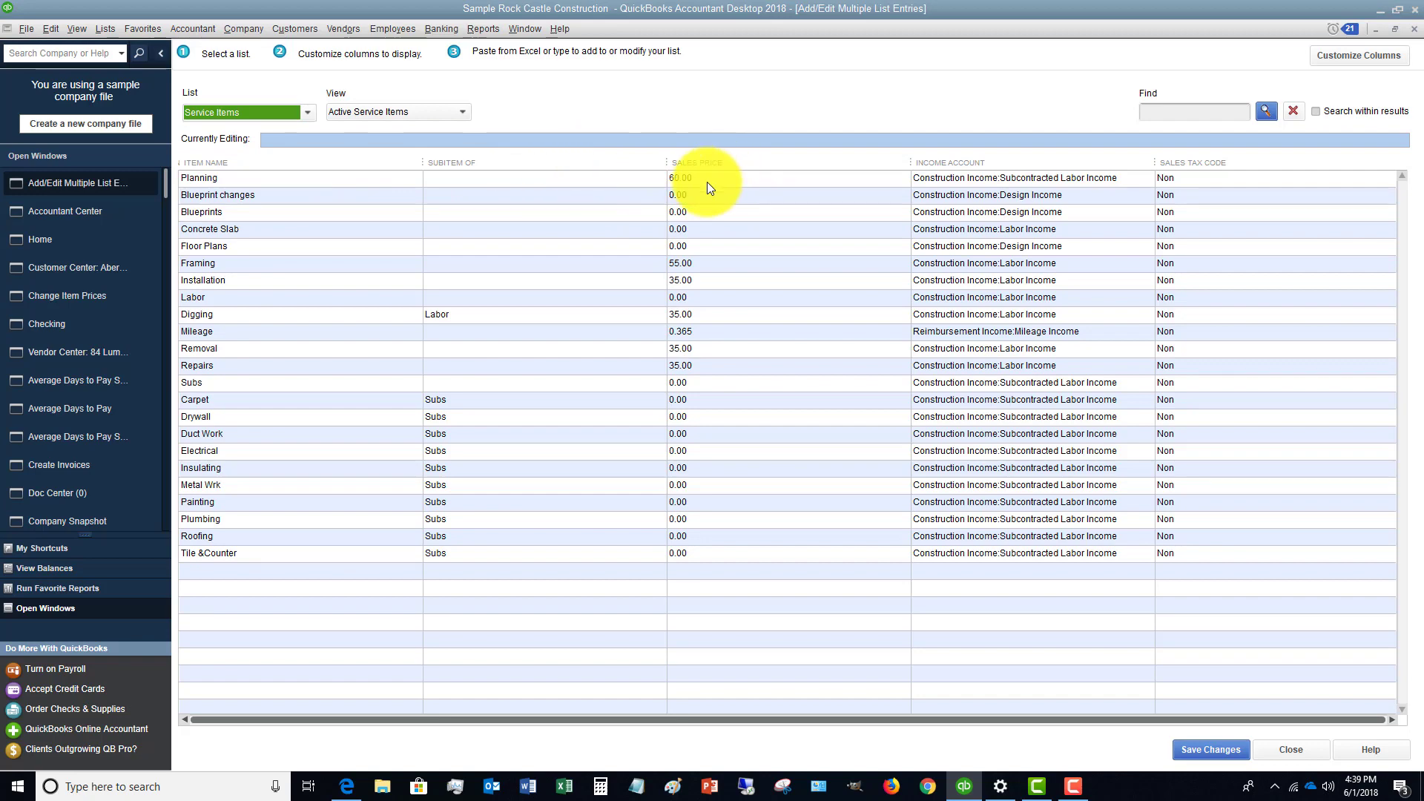
left_click(730, 176)
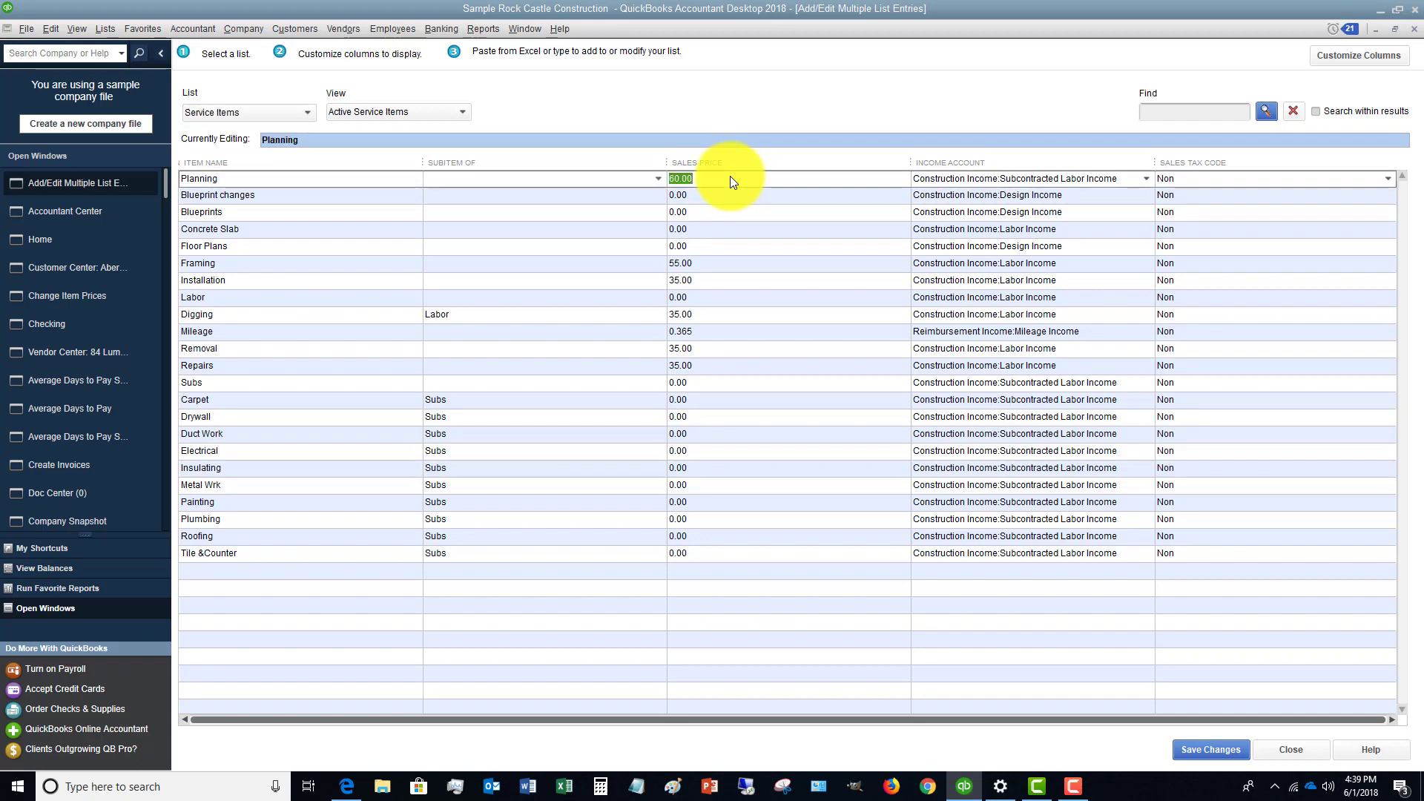
left_click(715, 194)
left_click(714, 214)
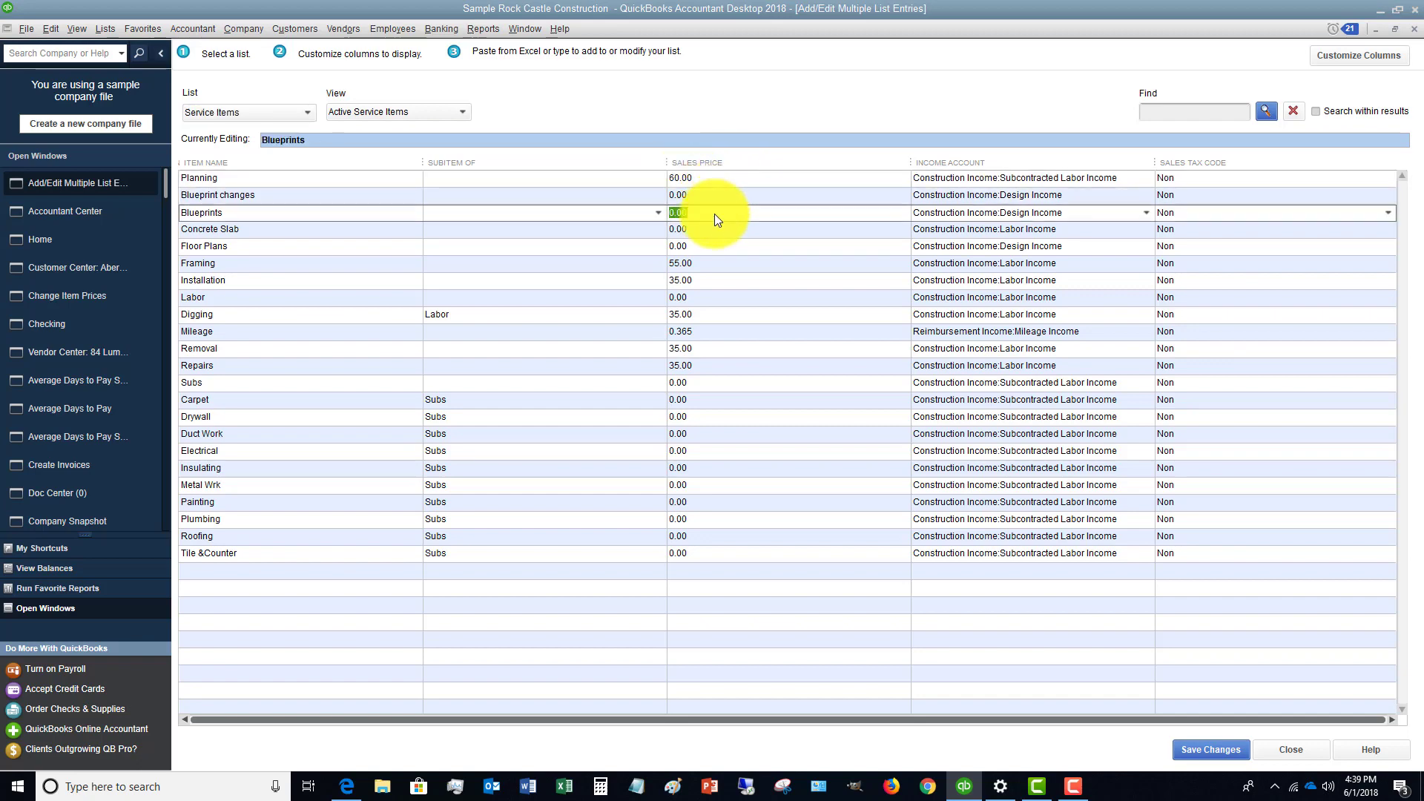
left_click(718, 232)
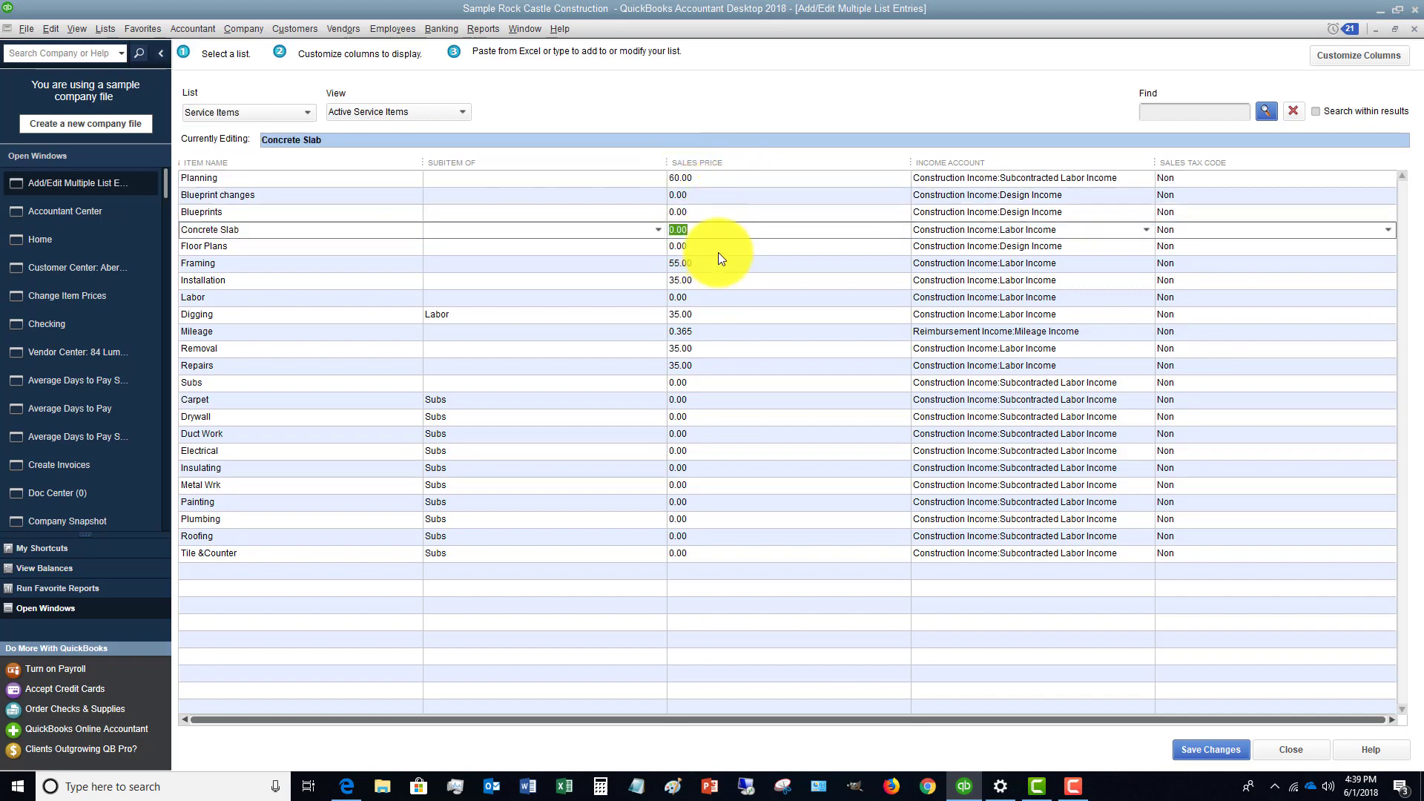
right_click(758, 180)
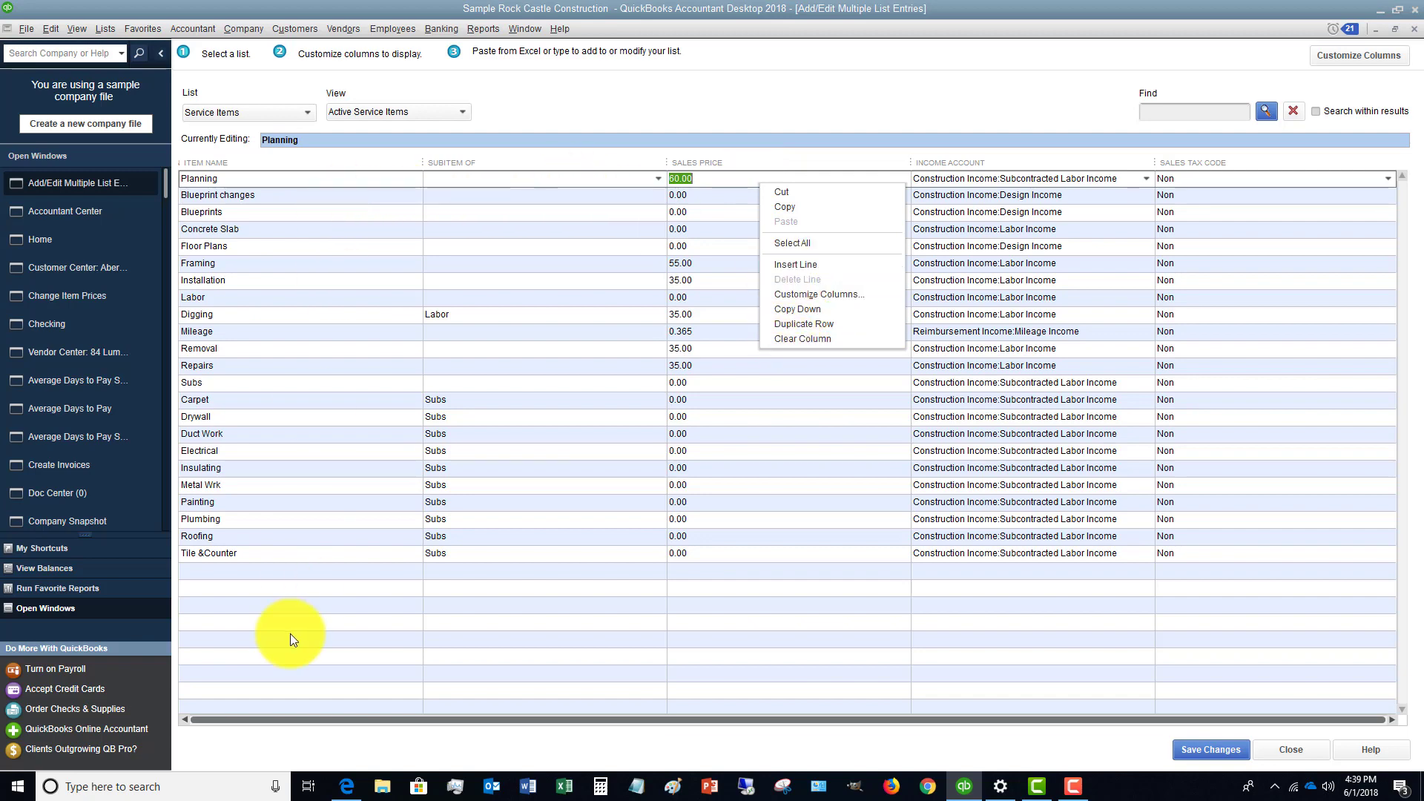
left_click(260, 576)
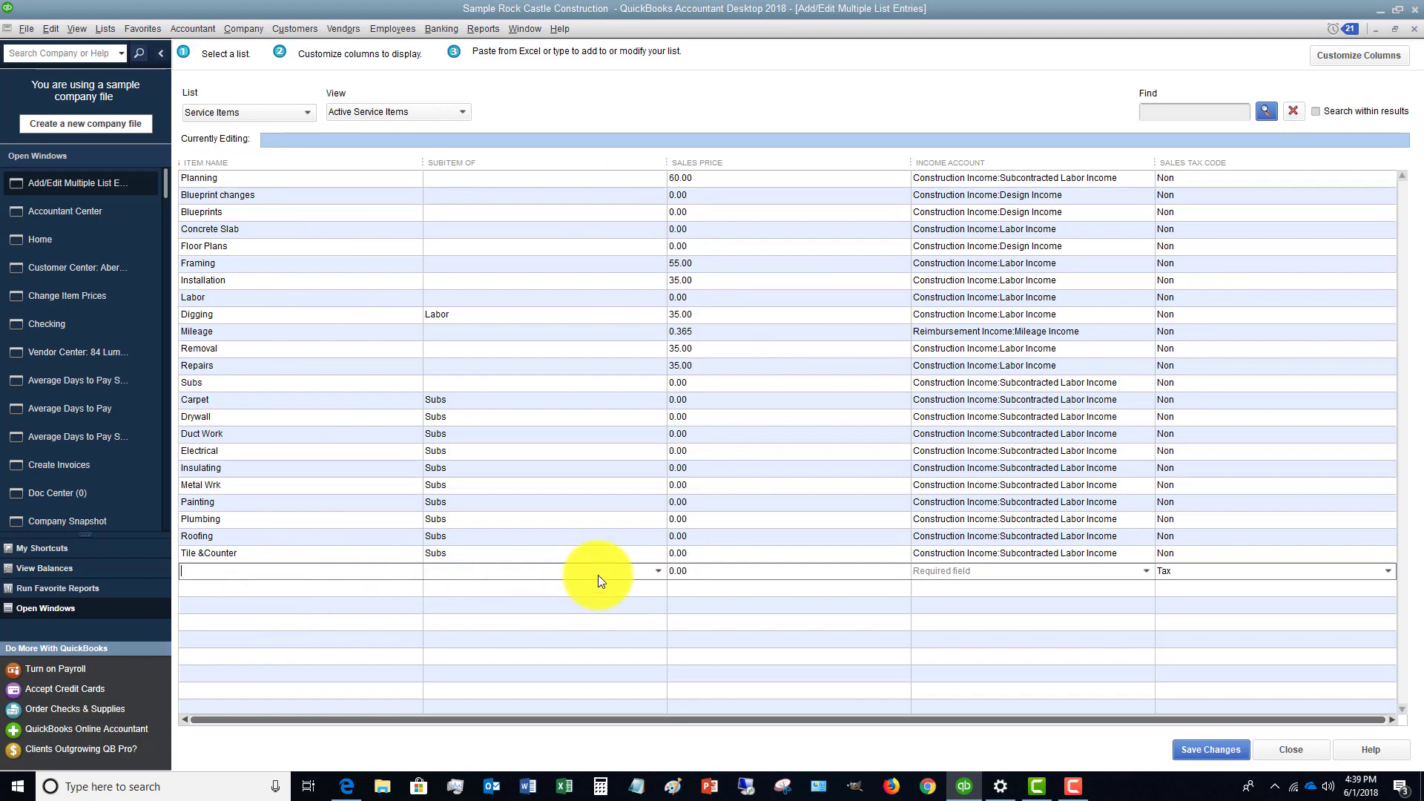